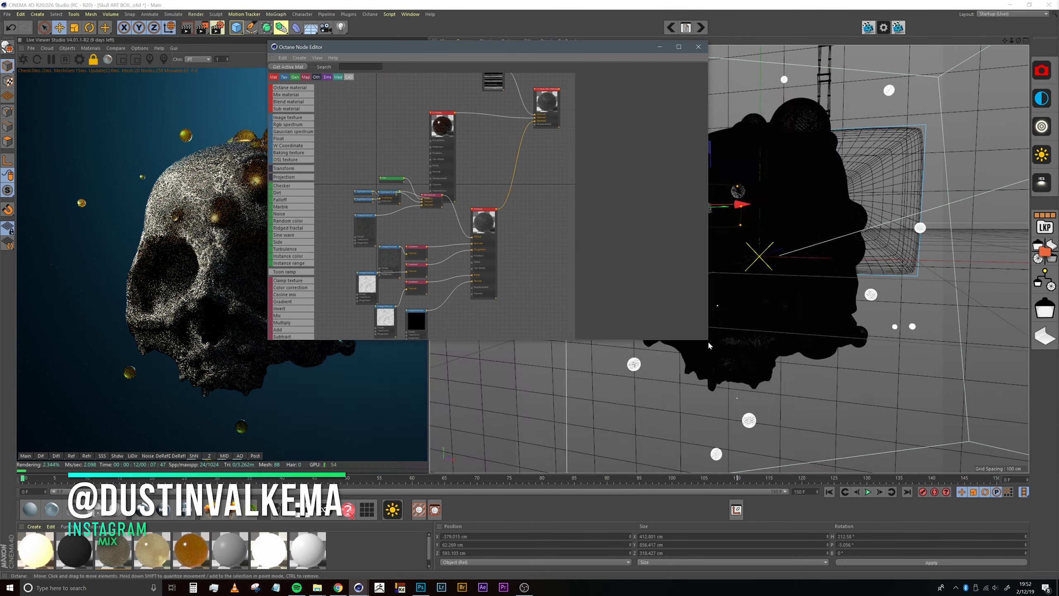
# Preview the Octane Shdw, AO and Post passes, then select the Beauty and Diffuse pass layers.
pyautogui.moveTo(707, 340); pyautogui.dragTo(838, 467)
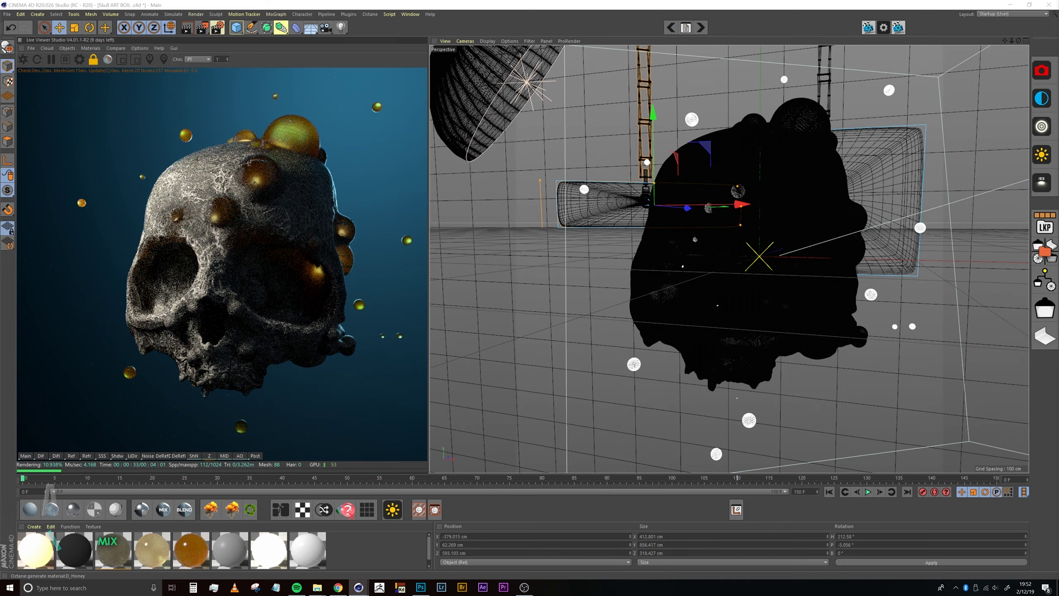
pyautogui.click(87, 456)
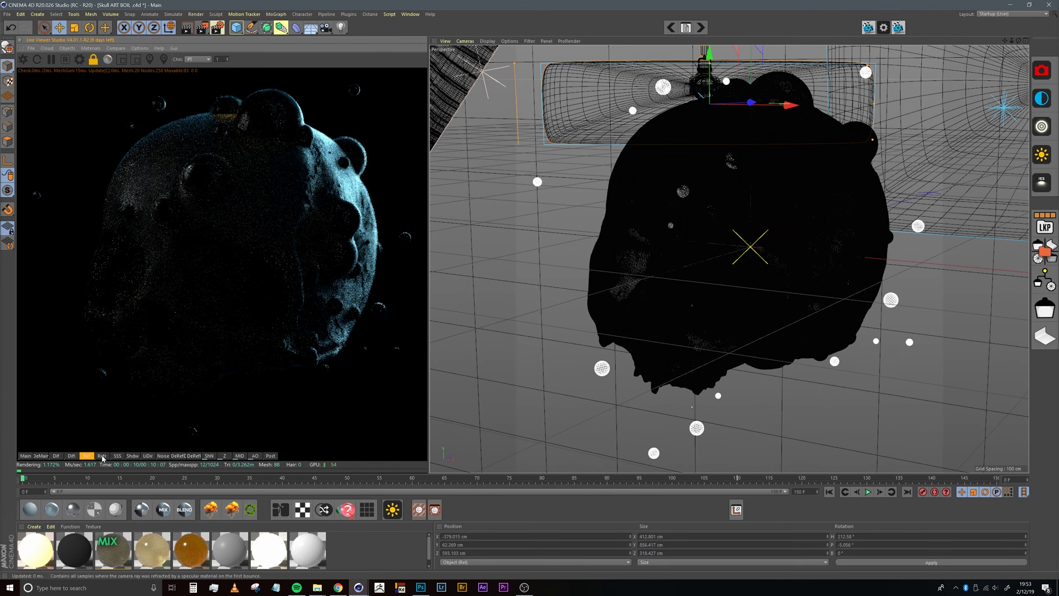
pyautogui.click(117, 455)
pyautogui.click(178, 456)
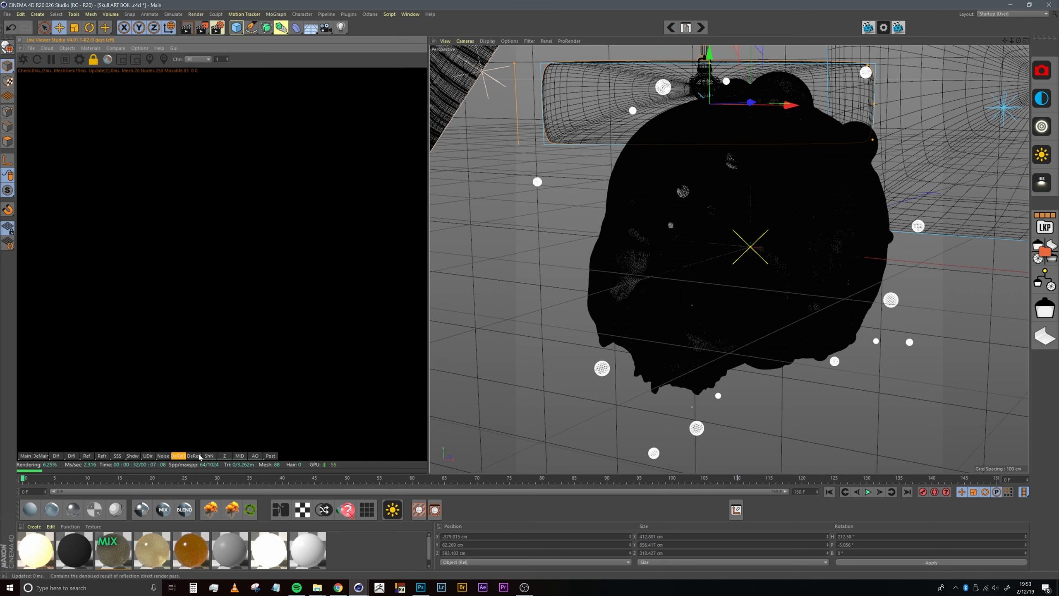
pyautogui.click(225, 455)
pyautogui.click(269, 455)
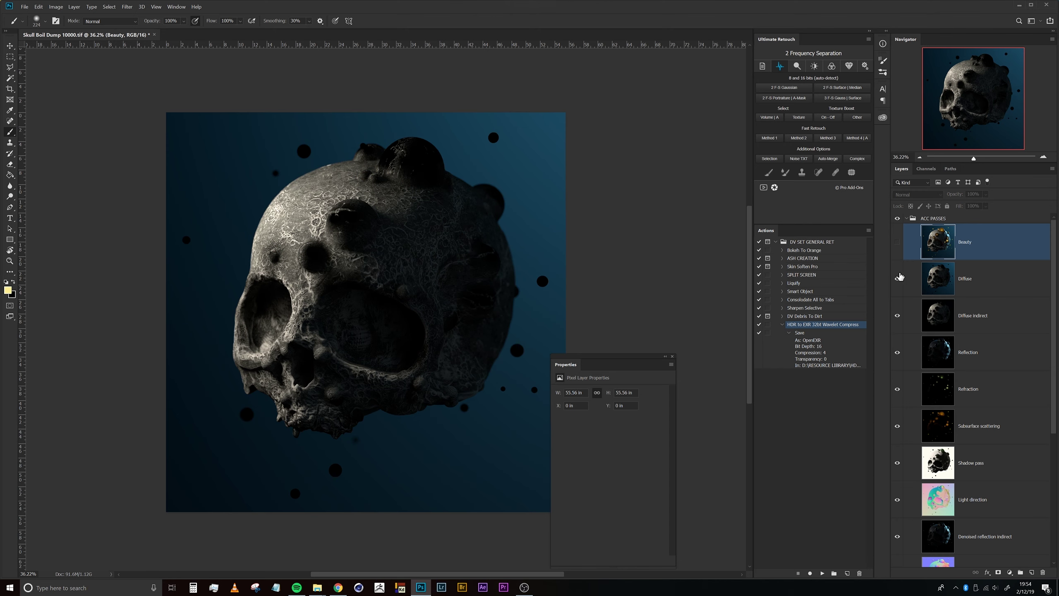
pyautogui.click(898, 278)
pyautogui.keyDown('shift'); pyautogui.click(908, 259); pyautogui.keyUp('shift')
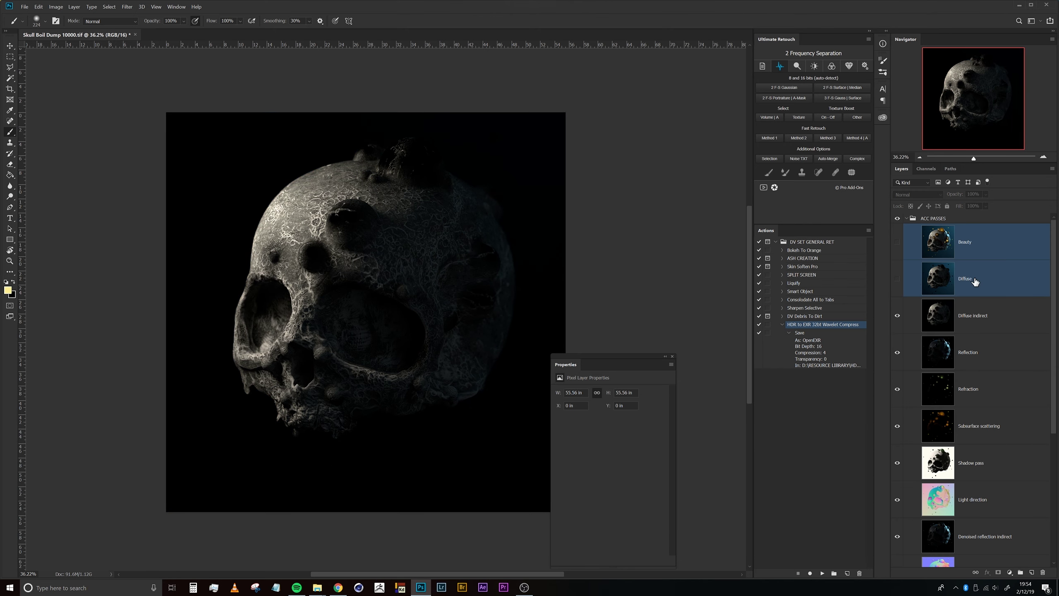
# Group the selected passes as 'Dump Passes' and hide the unused utility pass layers.
pyautogui.hotkey('ctrl', 'g')
pyautogui.write('mp Passes')
pyautogui.press('Return')
pyautogui.moveTo(898, 252); pyautogui.dragTo(907, 352)
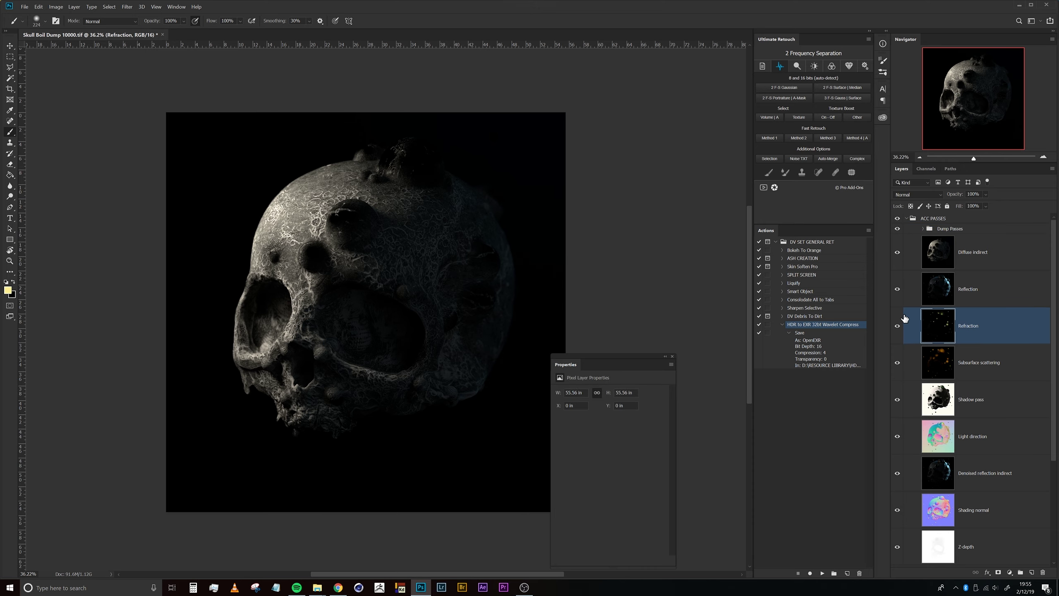
pyautogui.moveTo(897, 399); pyautogui.dragTo(897, 479)
# Delete the Z-depth pass layer and check the Material ID pass.
pyautogui.click(980, 473)
pyautogui.press('Delete')
pyautogui.click(980, 479)
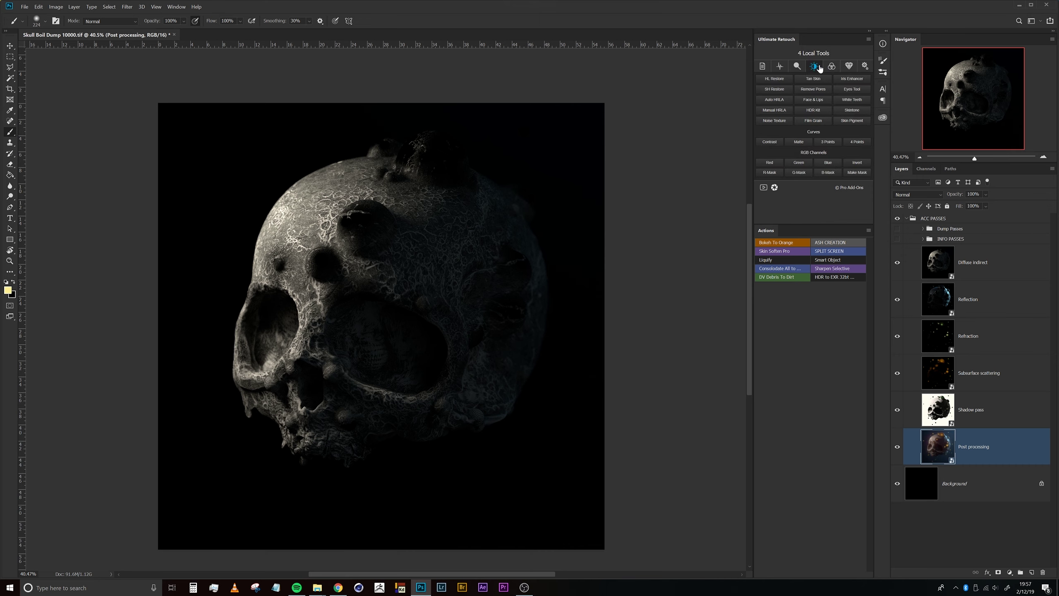
pyautogui.click(961, 266)
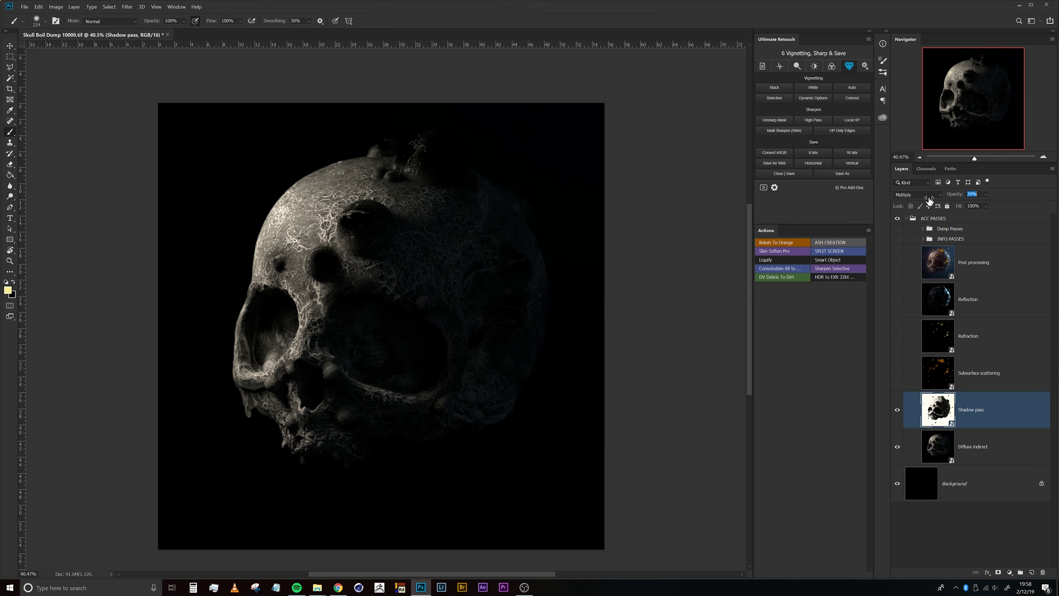
# Give the Subsurface scattering pass a brightening blend and make the Reflection pass visible.
pyautogui.click(975, 373)
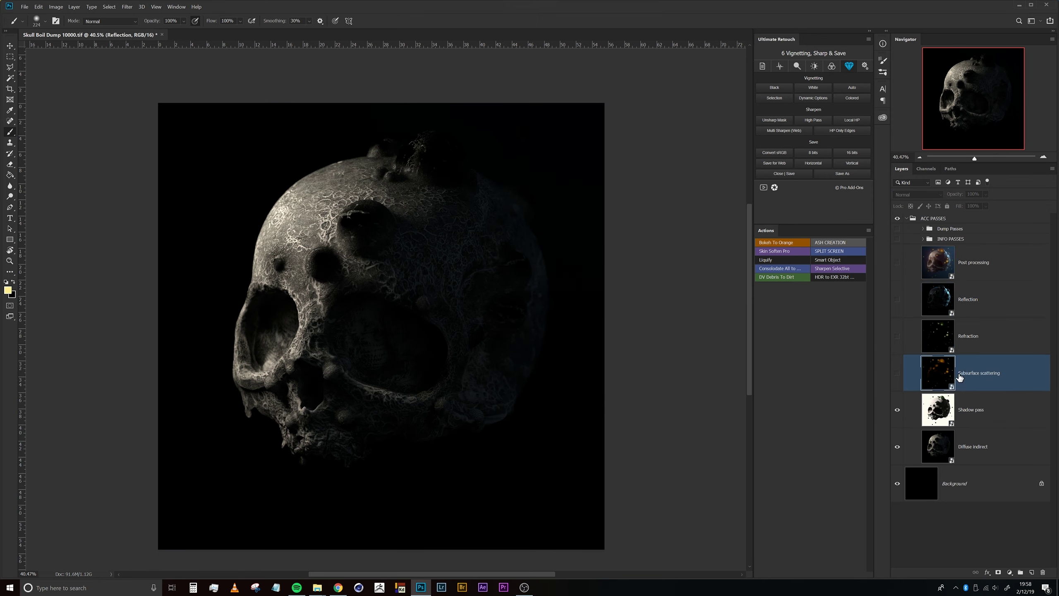
pyautogui.click(917, 194)
pyautogui.click(912, 288)
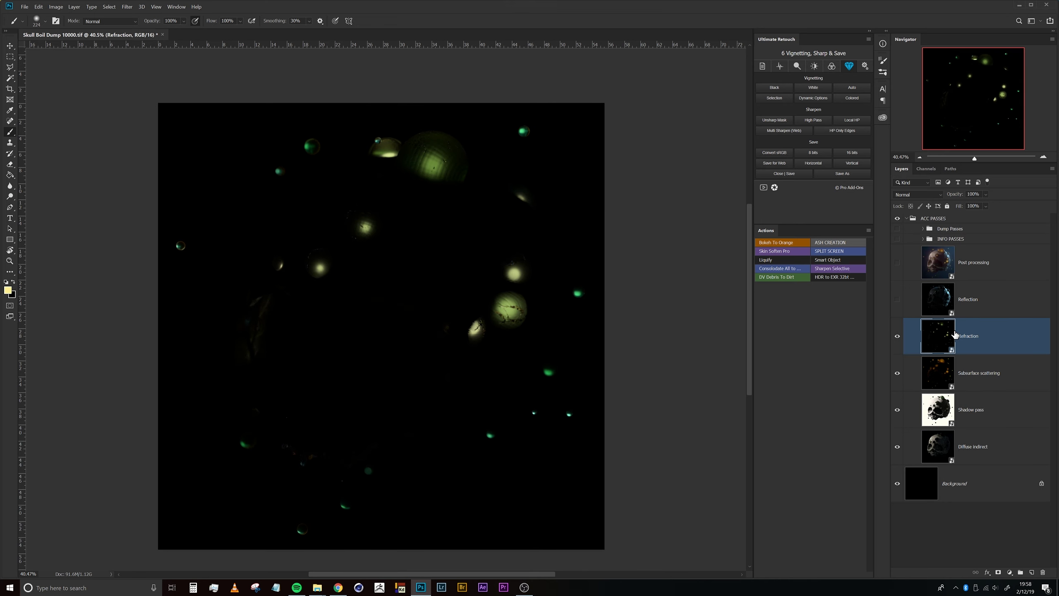
pyautogui.click(971, 300)
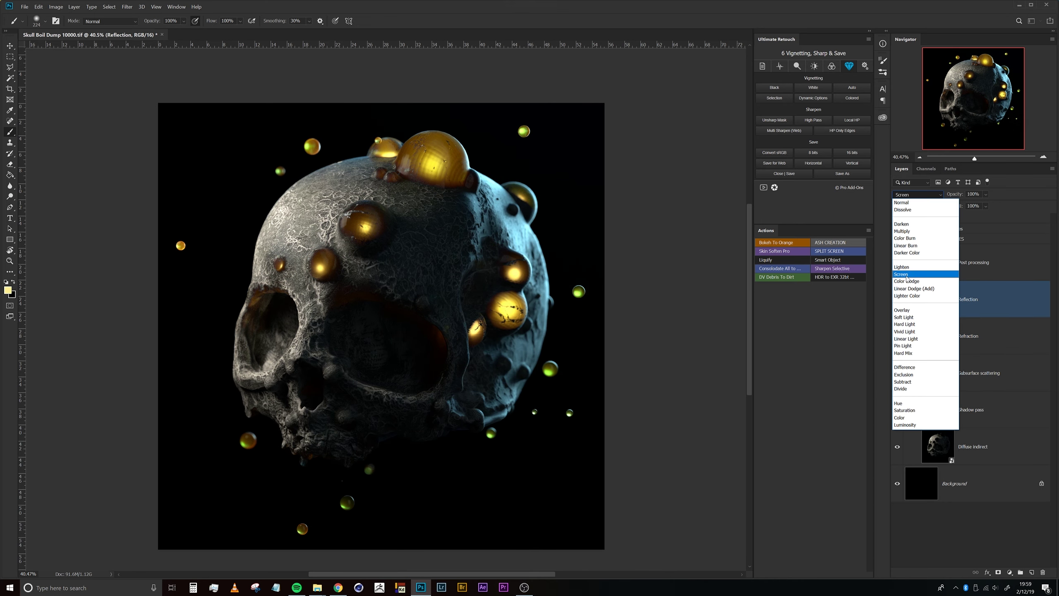
pyautogui.click(987, 411)
# Show the Post processing layer, set it to Screen, and start a Curves adjustment.
pyautogui.click(897, 272)
pyautogui.click(990, 272)
pyautogui.click(917, 194)
pyautogui.click(917, 279)
pyautogui.hotkey('ctrl', 'm')
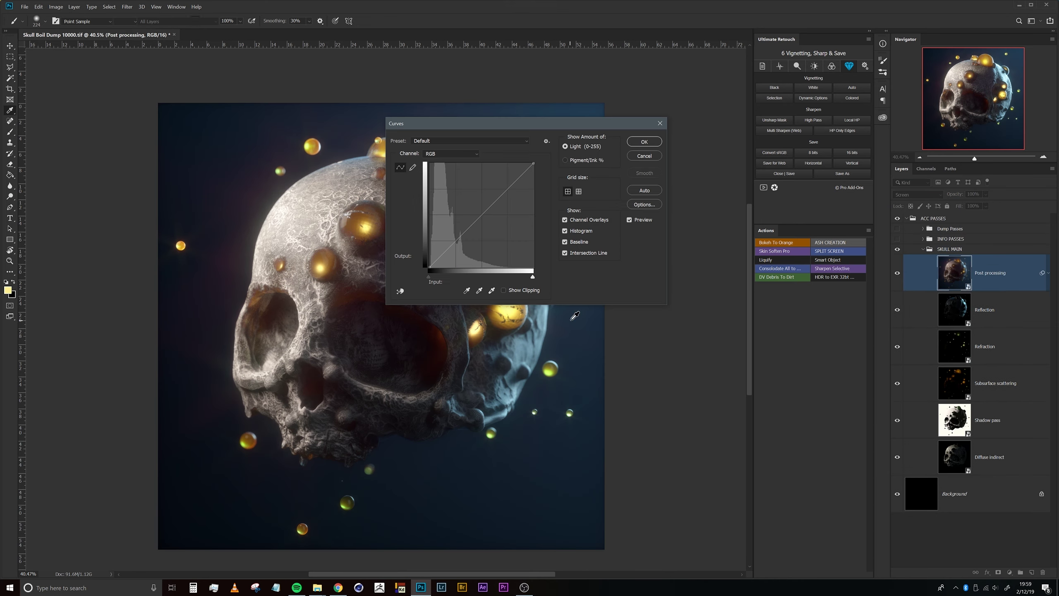
# Cancel the Curves, hide Post processing and rename the group to 'SKULL MAIN Comp'.
pyautogui.moveTo(396, 105); pyautogui.dragTo(542, 90)
pyautogui.click(790, 108)
pyautogui.click(897, 272)
pyautogui.press('b')
pyautogui.doubleClick(949, 249)
pyautogui.write('Comp')
pyautogui.press('Return')
pyautogui.hotkey('ctrl', 'u')
pyautogui.press('Escape')
# Duplicate the Material ID green channel and push it to a white-on-black matte with Levels.
pyautogui.click(922, 249)
pyautogui.click(922, 228)
pyautogui.click(926, 169)
pyautogui.click(932, 239)
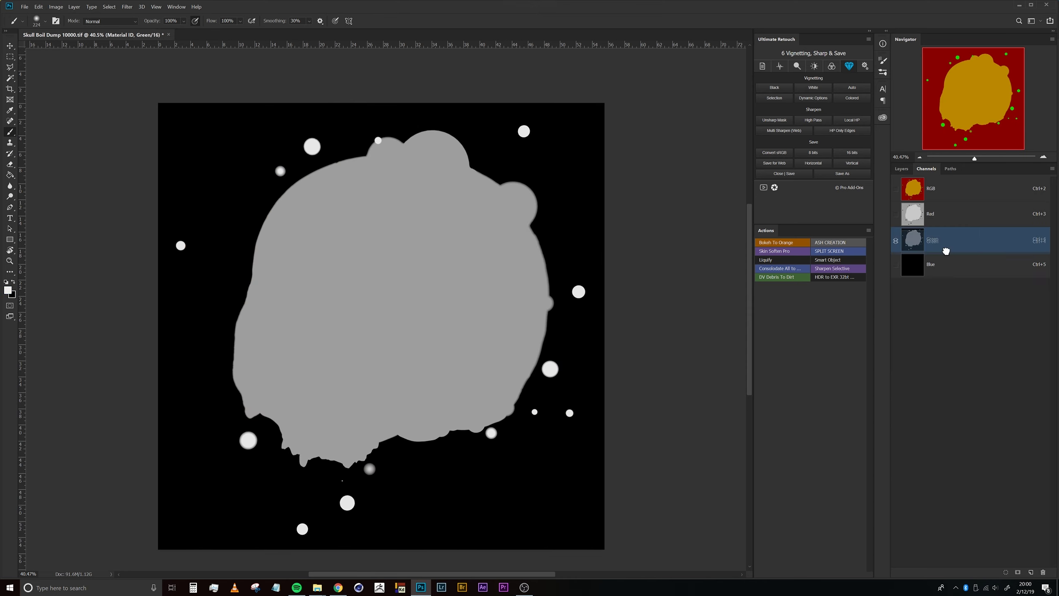
pyautogui.moveTo(932, 239); pyautogui.dragTo(1030, 572)
pyautogui.hotkey('ctrl', 'l')
pyautogui.moveTo(663, 153); pyautogui.dragTo(630, 155)
pyautogui.press('Return')
pyautogui.keyDown('ctrl'); pyautogui.click(912, 289); pyautogui.keyUp('ctrl')
# Load the matte as a selection and mask the SKULL MAIN Comp group with it.
pyautogui.click(901, 168)
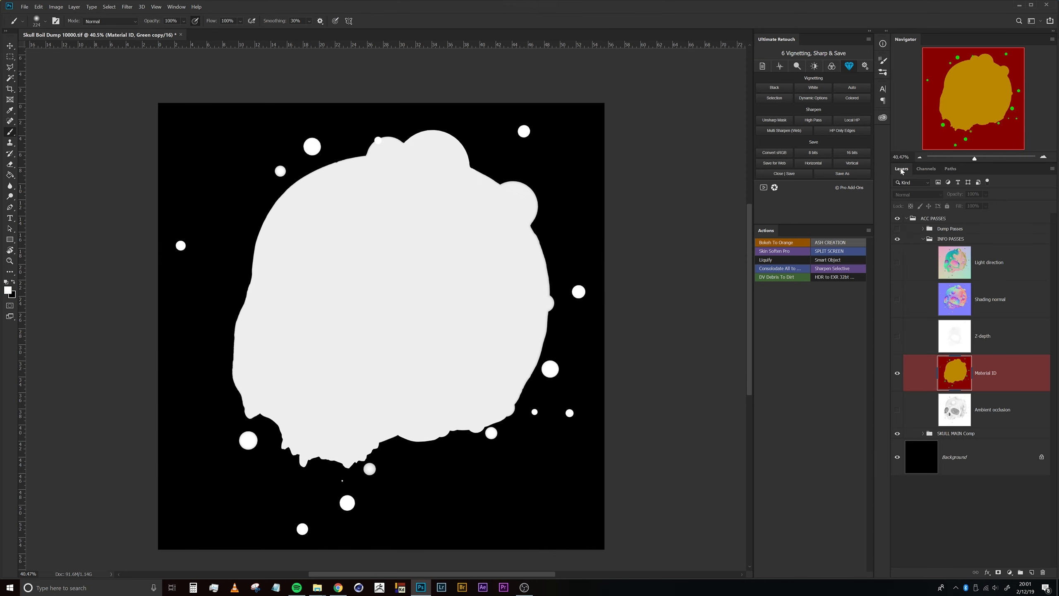
pyautogui.hotkey('ctrl', '2')
pyautogui.click(927, 240)
pyautogui.click(998, 572)
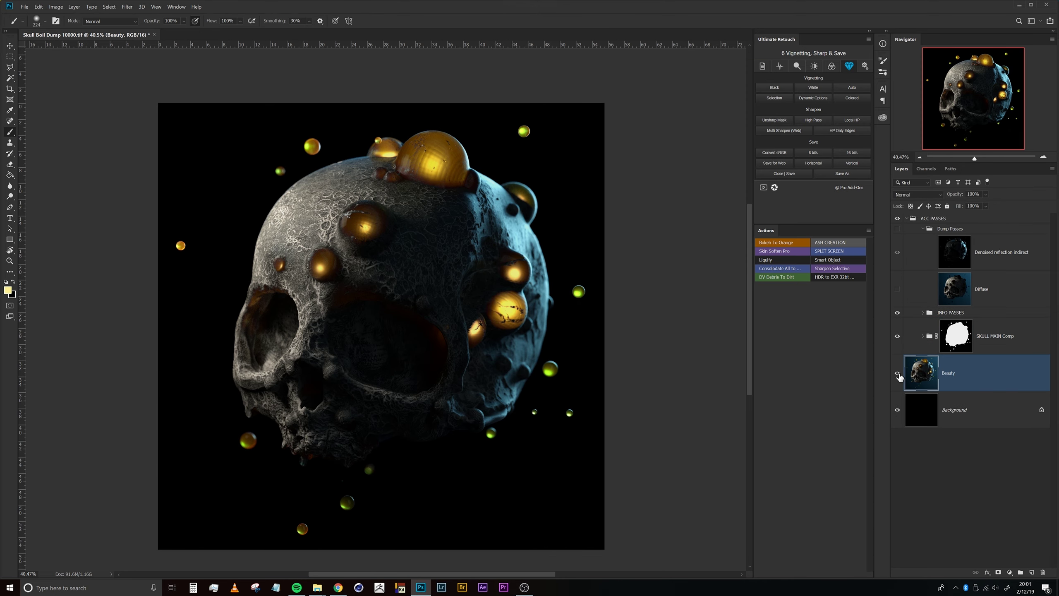
pyautogui.click(926, 169)
pyautogui.click(895, 264)
pyautogui.click(896, 239)
pyautogui.click(902, 169)
pyautogui.hotkey('ctrl', '2')
# Move Diffuse indirect into the Dump Passes group and show Post processing again.
pyautogui.scroll(-3, 958, 417)
pyautogui.click(948, 509)
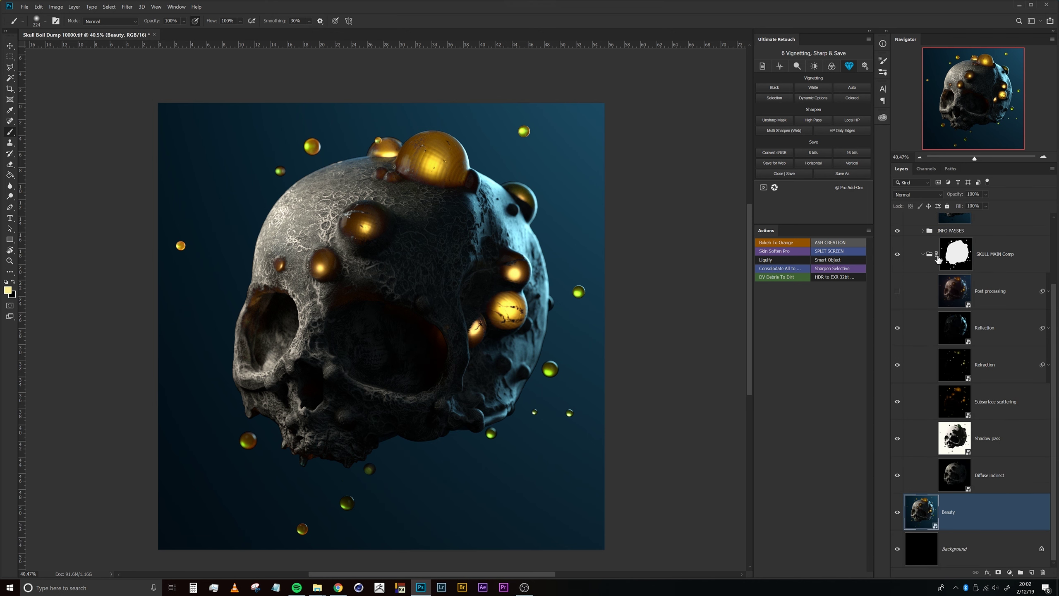
pyautogui.moveTo(955, 475); pyautogui.dragTo(899, 482)
pyautogui.moveTo(988, 512); pyautogui.dragTo(951, 229)
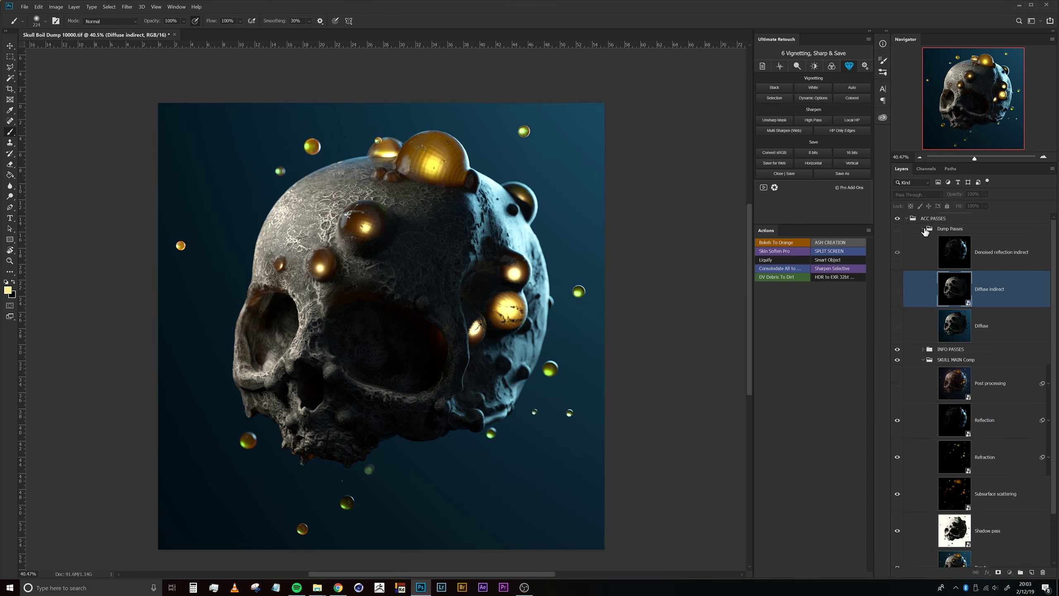
pyautogui.click(993, 272)
pyautogui.click(897, 273)
# Sharpen the Beauty layer with the Camera Raw filter's Detail settings.
pyautogui.click(978, 458)
pyautogui.hotkey('ctrl', 'shift', 'a')
pyautogui.click(699, 121)
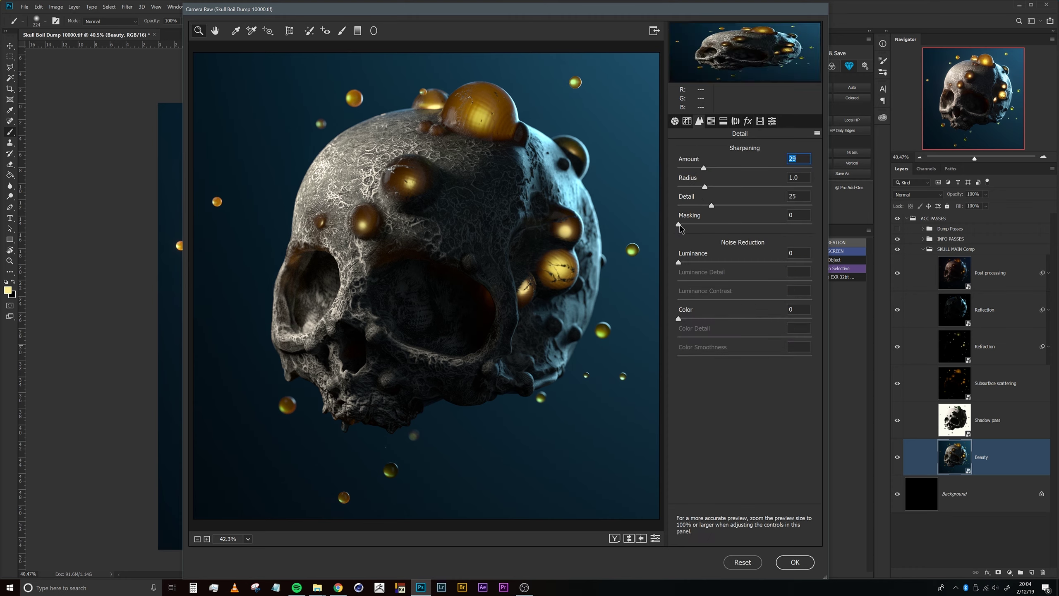
pyautogui.click(795, 562)
# Lower the Post processing white output level to 233 with Levels and add a layer mask.
pyautogui.click(955, 249)
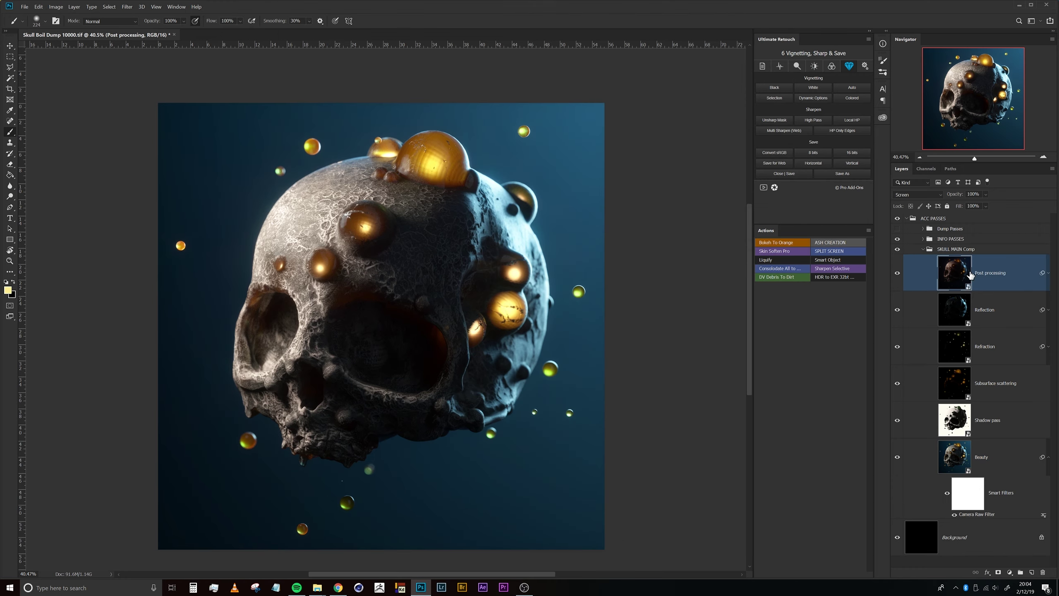
pyautogui.click(993, 273)
pyautogui.keyDown('alt'); pyautogui.click(897, 309); pyautogui.keyUp('alt')
pyautogui.keyDown('alt'); pyautogui.click(897, 420); pyautogui.keyUp('alt')
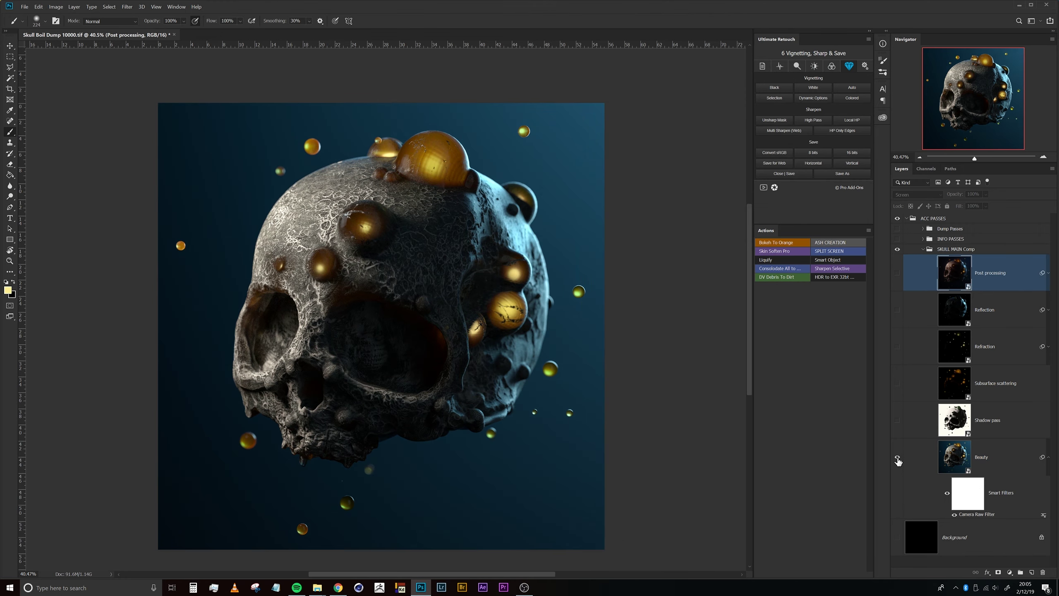
pyautogui.hotkey('ctrl', 'l')
pyautogui.moveTo(556, 262); pyautogui.dragTo(547, 263)
pyautogui.press('Return')
pyautogui.press('b')
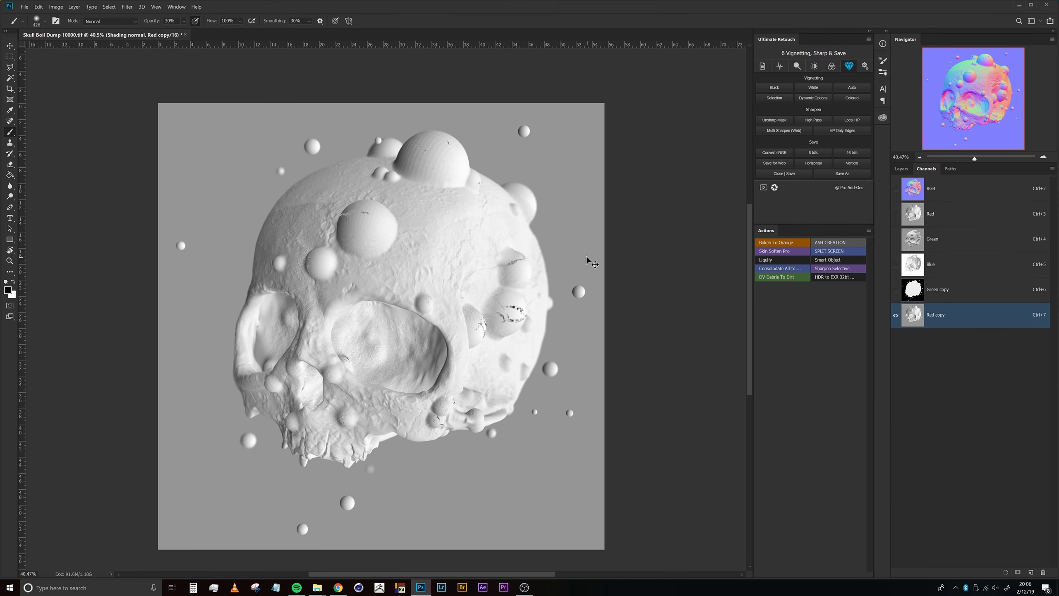
# Invert the Curves 1 mask to black and paint white to reveal the brightening.
pyautogui.press('Return')
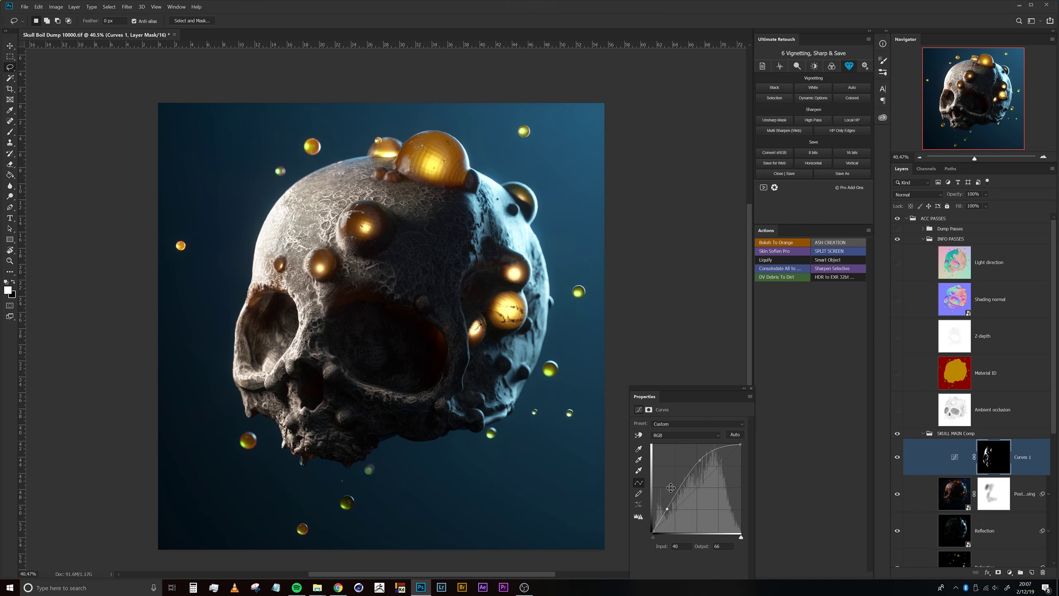
pyautogui.click(648, 409)
pyautogui.press('b')
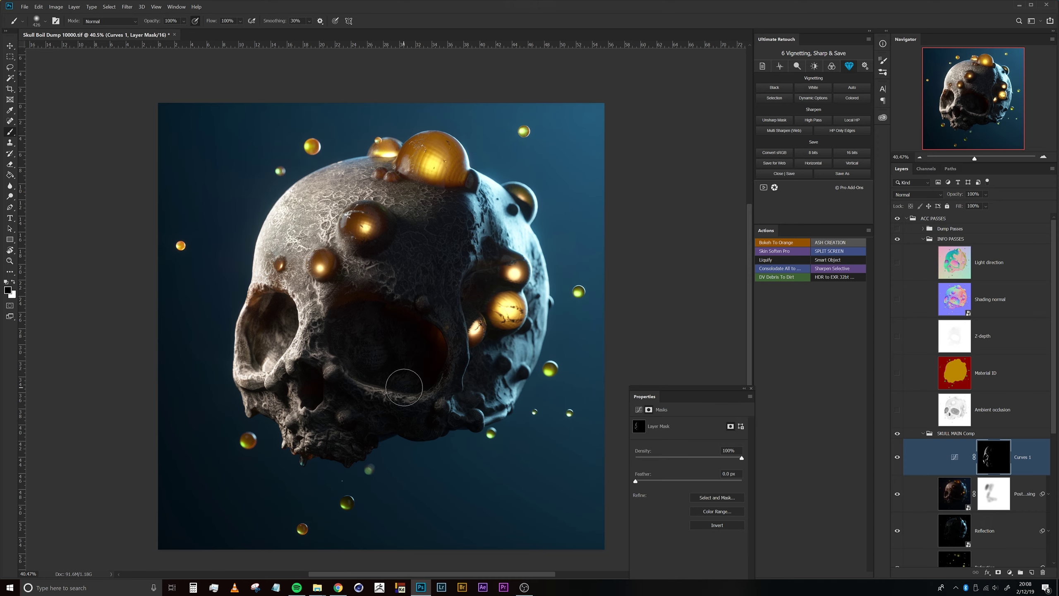
pyautogui.scroll(5, 404, 387)
pyautogui.press('x')
pyautogui.scroll(5, 311, 393)
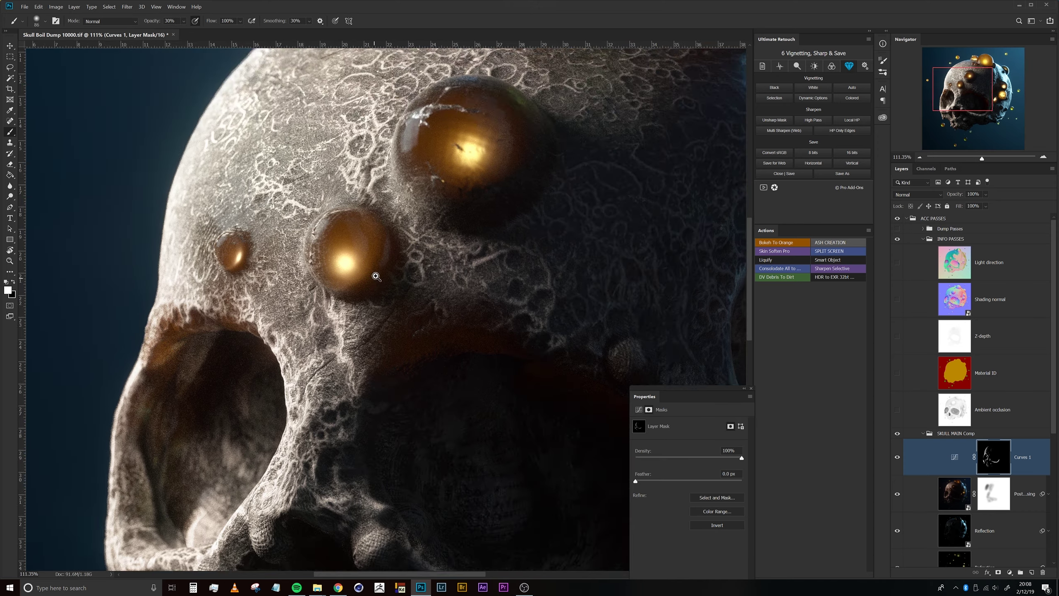
pyautogui.scroll(-5, 375, 292)
pyautogui.scroll(-3, 375, 292)
pyautogui.click(954, 457)
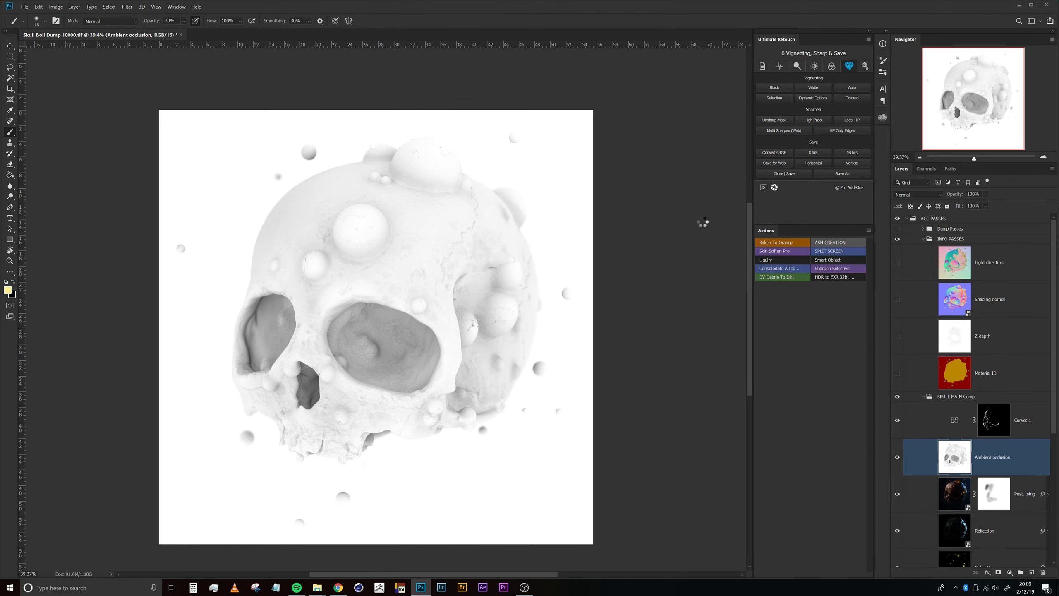
# Set the Ambient occlusion pass to Multiply at 57% opacity.
pyautogui.click(922, 239)
pyautogui.click(917, 194)
pyautogui.click(909, 252)
pyautogui.moveTo(956, 199); pyautogui.dragTo(959, 199)
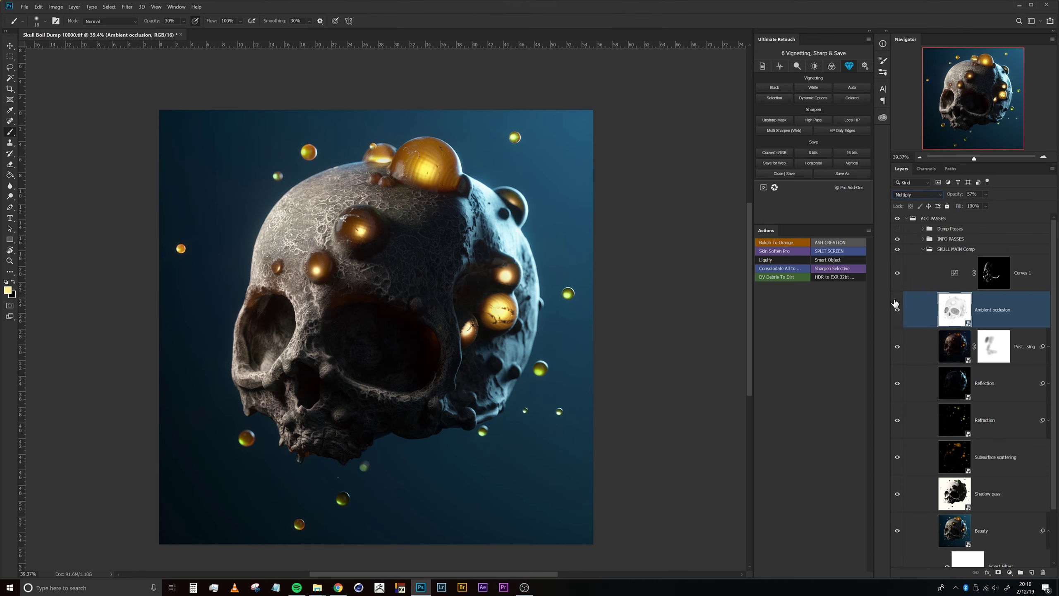
# Create a blank Layer 1 inside a new group for the slime paint.
pyautogui.hotkey('ctrl', 'shift', 'alt', 'n')
pyautogui.hotkey('ctrl', 'g')
pyautogui.doubleClick(959, 259)
pyautogui.write('Grime')
pyautogui.click(999, 283)
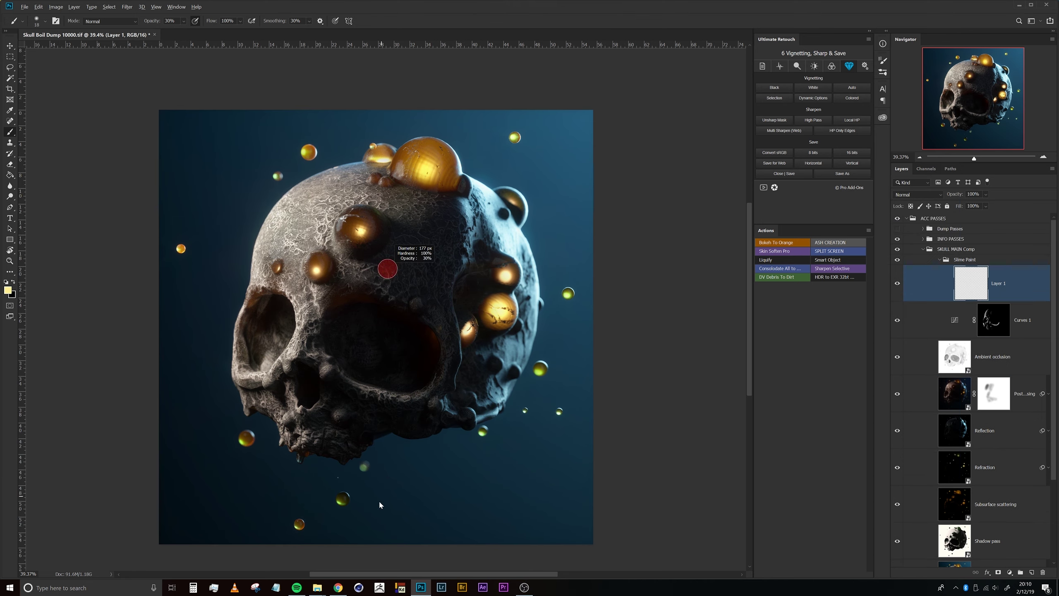
# Paint orange slime drips ending in round droplets under the skull on Layer 1.
pyautogui.scroll(5, 293, 375)
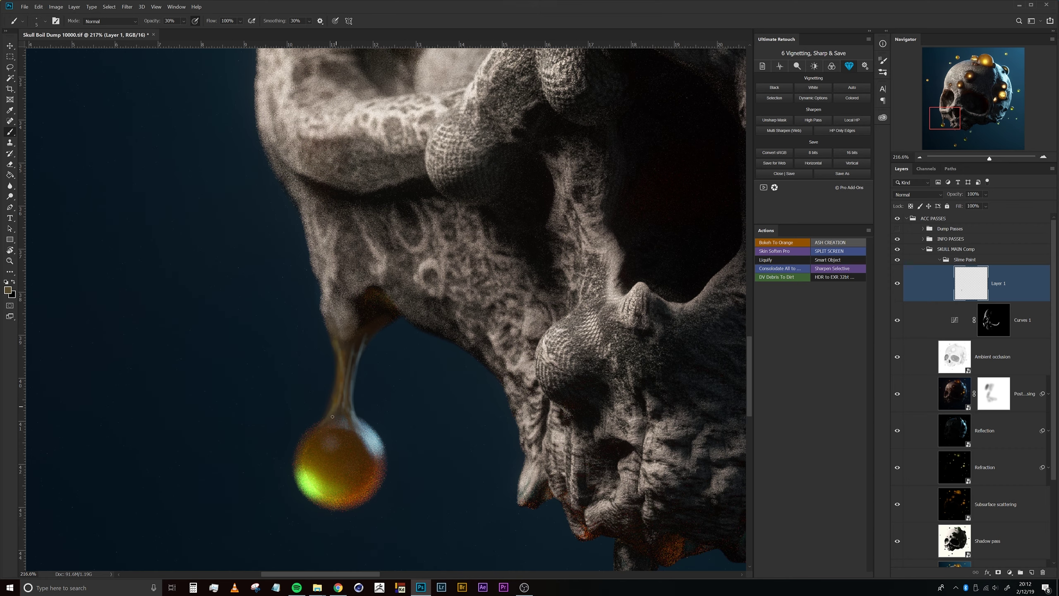
pyautogui.keyDown('alt'); pyautogui.click(338, 495); pyautogui.keyUp('alt')
pyautogui.hotkey('ctrl', '0')
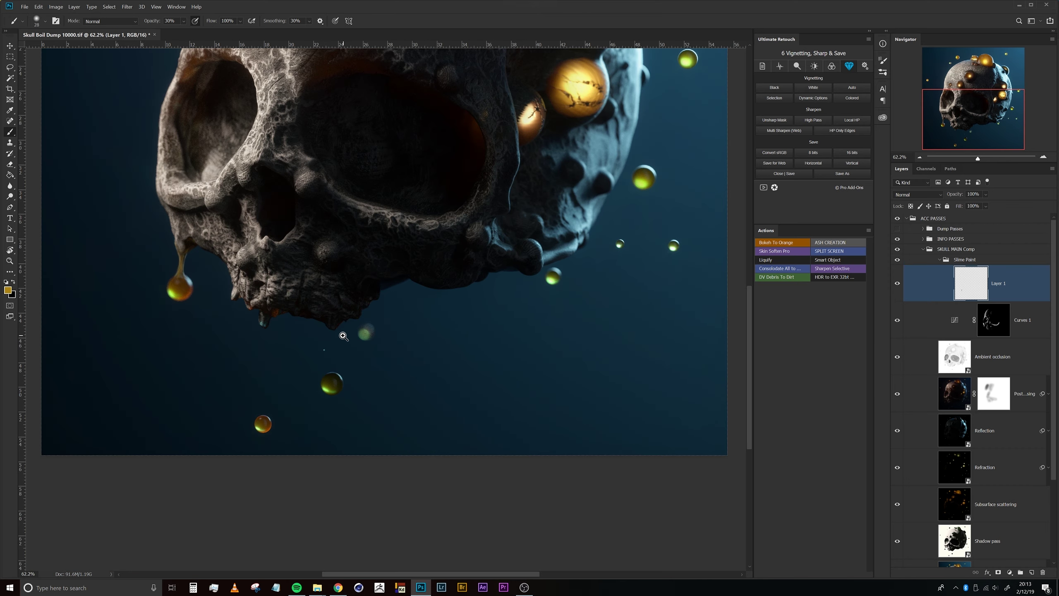
pyautogui.moveTo(343, 335); pyautogui.dragTo(332, 241)
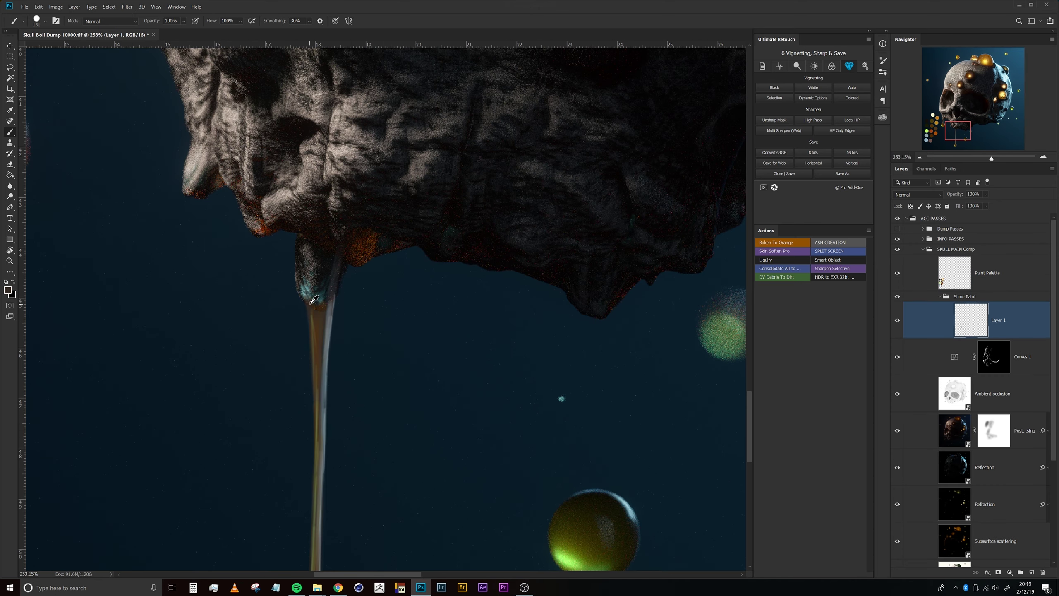
pyautogui.press('6')
pyautogui.scroll(2, 314, 299)
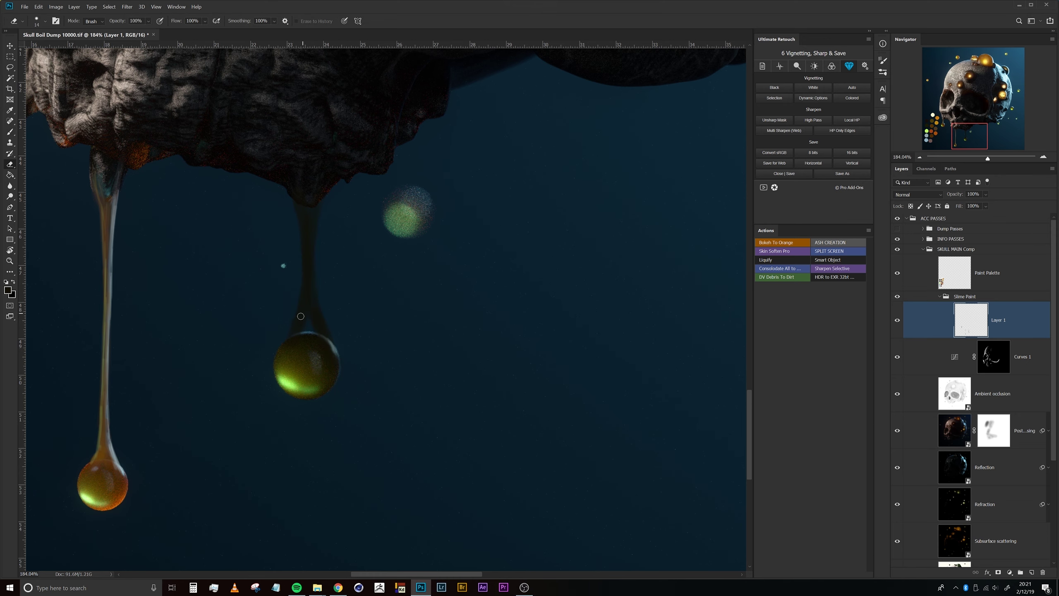
pyautogui.press('b')
pyautogui.scroll(3, 287, 337)
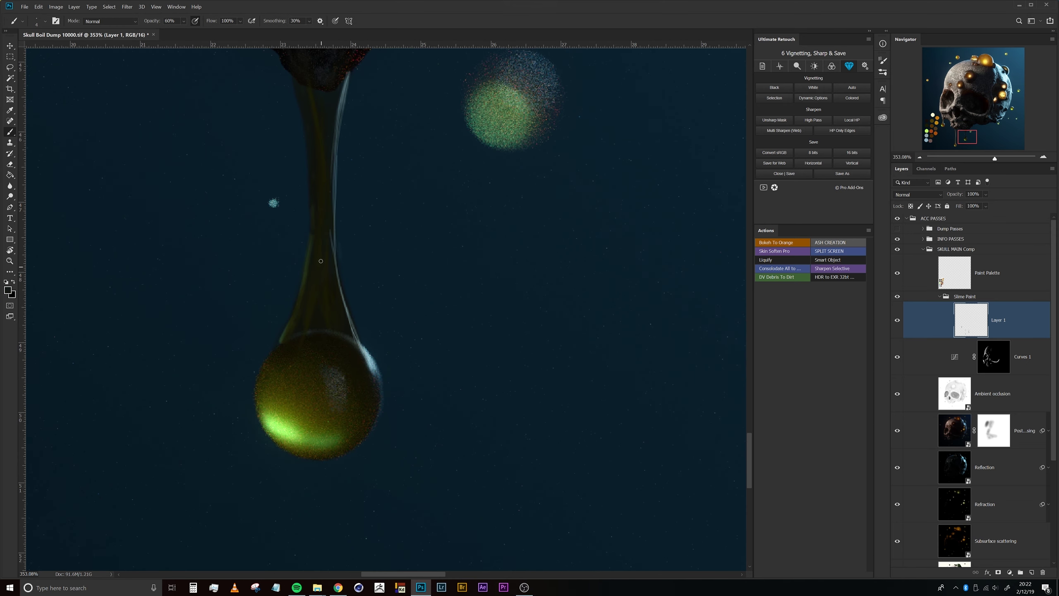
pyautogui.moveTo(354, 407); pyautogui.dragTo(352, 528)
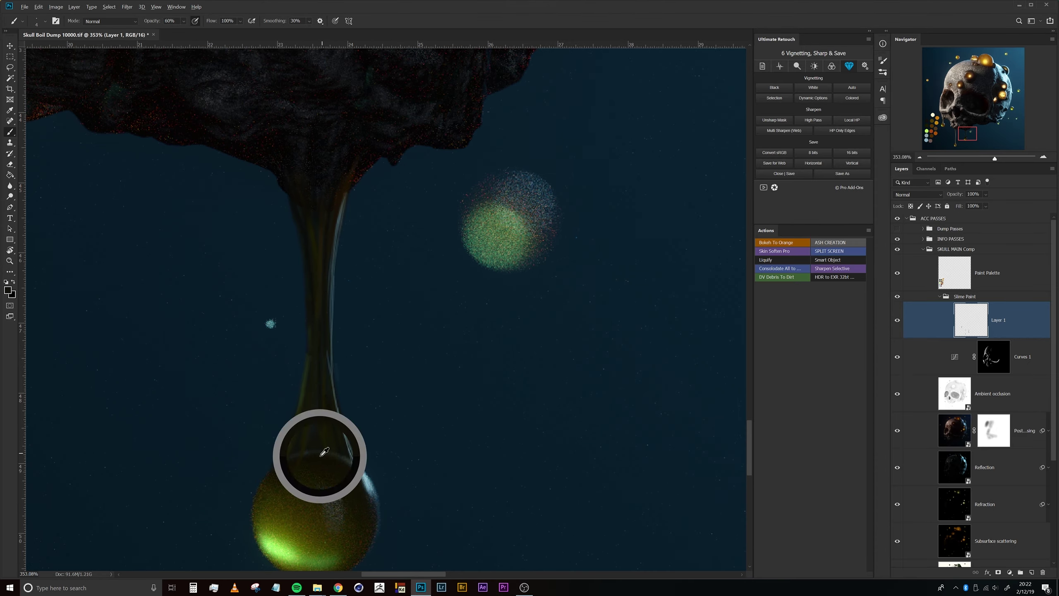
pyautogui.scroll(-5, 331, 471)
pyautogui.scroll(-2, 326, 236)
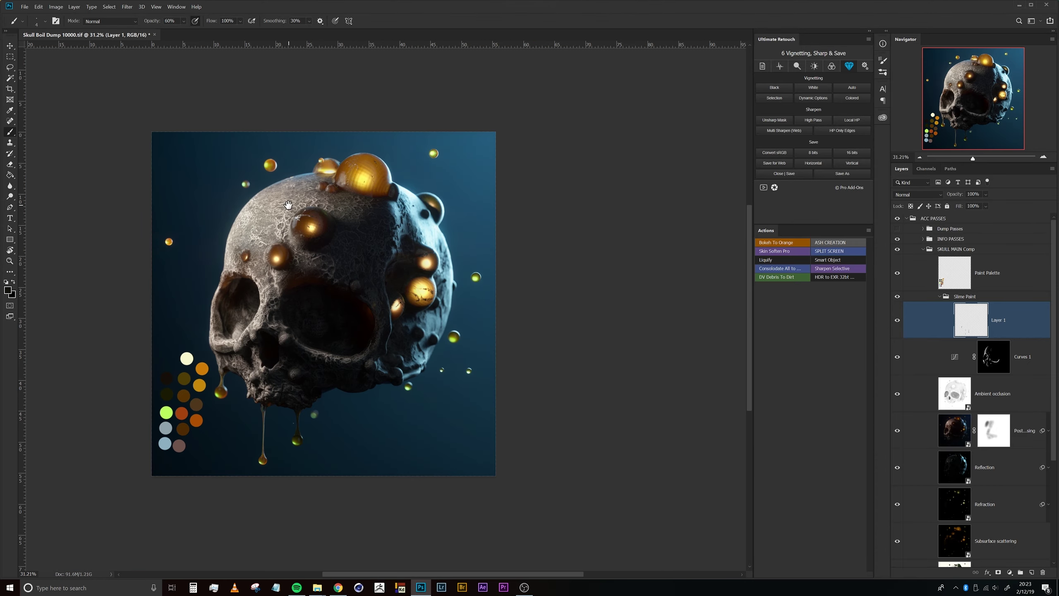
# Rotate the Paint Palette colour dots a quarter turn with Free Transform.
pyautogui.scroll(2, 332, 199)
pyautogui.moveTo(332, 198); pyautogui.dragTo(378, 302)
pyautogui.hotkey('ctrl', 't')
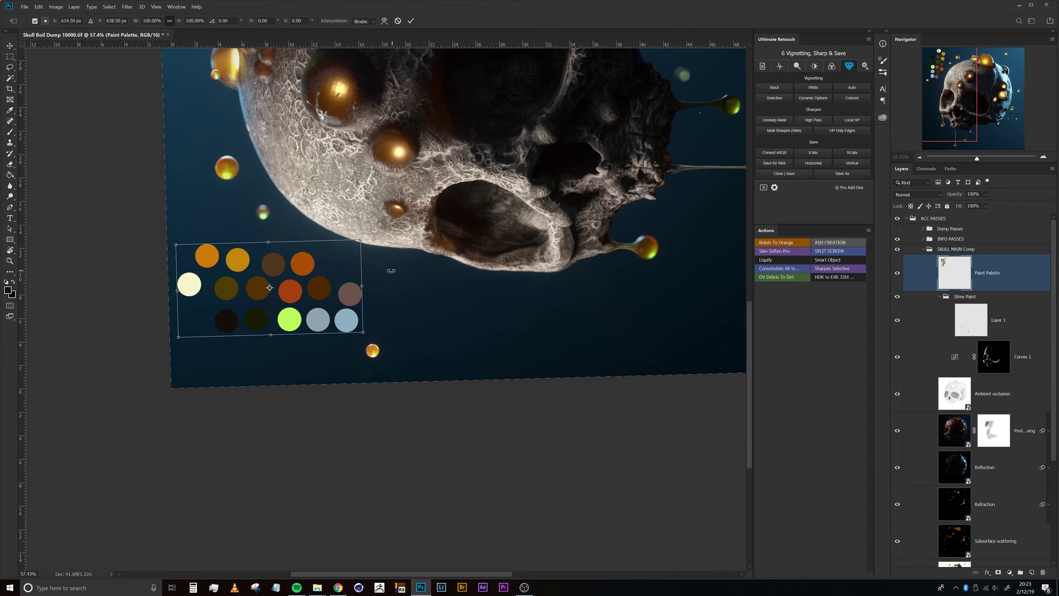
pyautogui.moveTo(348, 217); pyautogui.dragTo(340, 365)
pyautogui.scroll(3, 290, 271)
pyautogui.press('Return')
pyautogui.press('b')
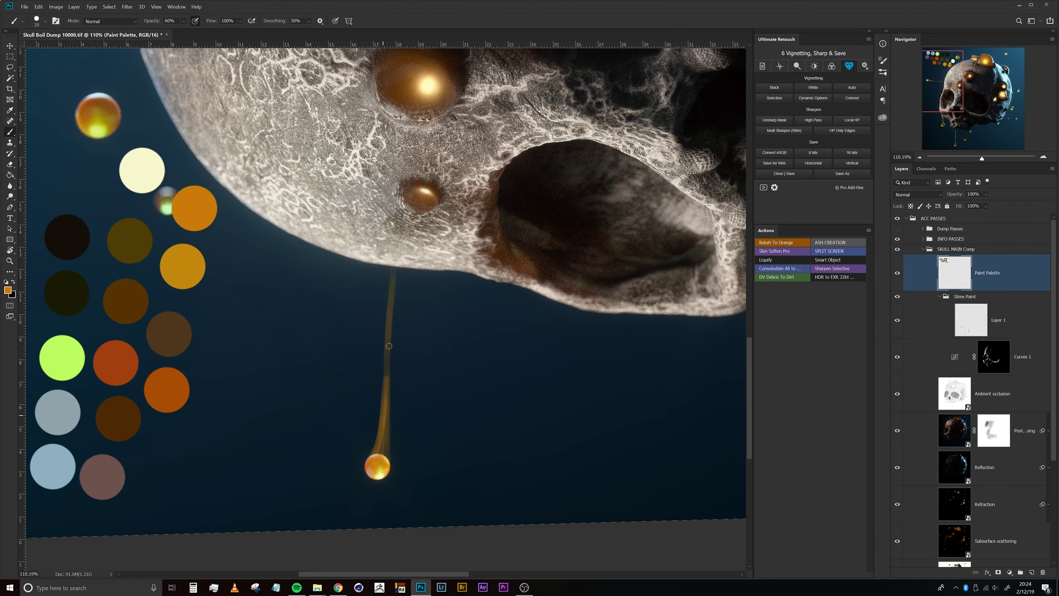
# Paint orange slime drips onto the skull using the sampled palette colours.
pyautogui.press('b')
pyautogui.scroll(-2, 363, 417)
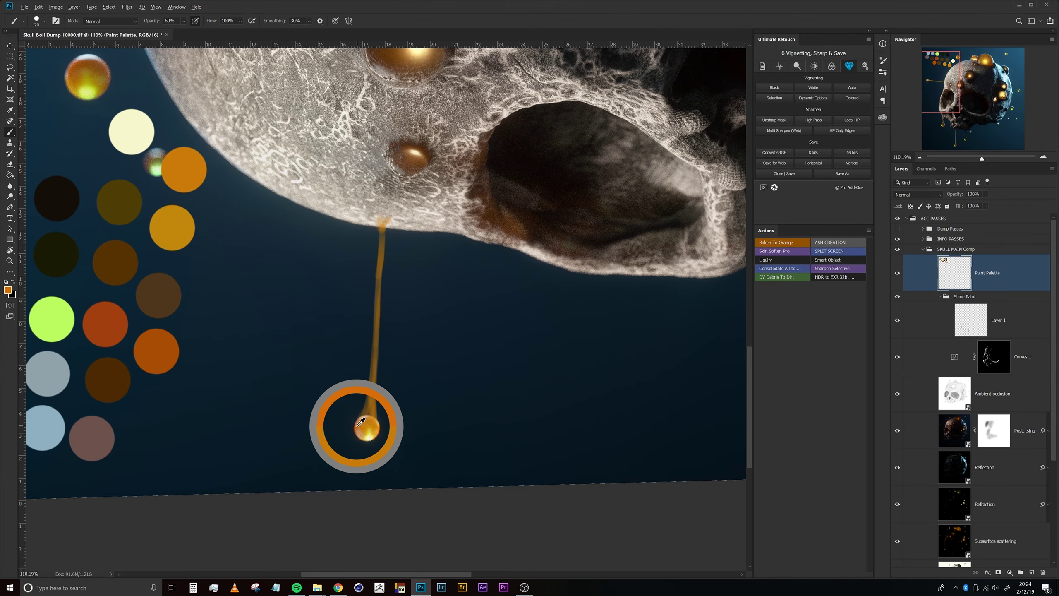
pyautogui.scroll(2, 372, 414)
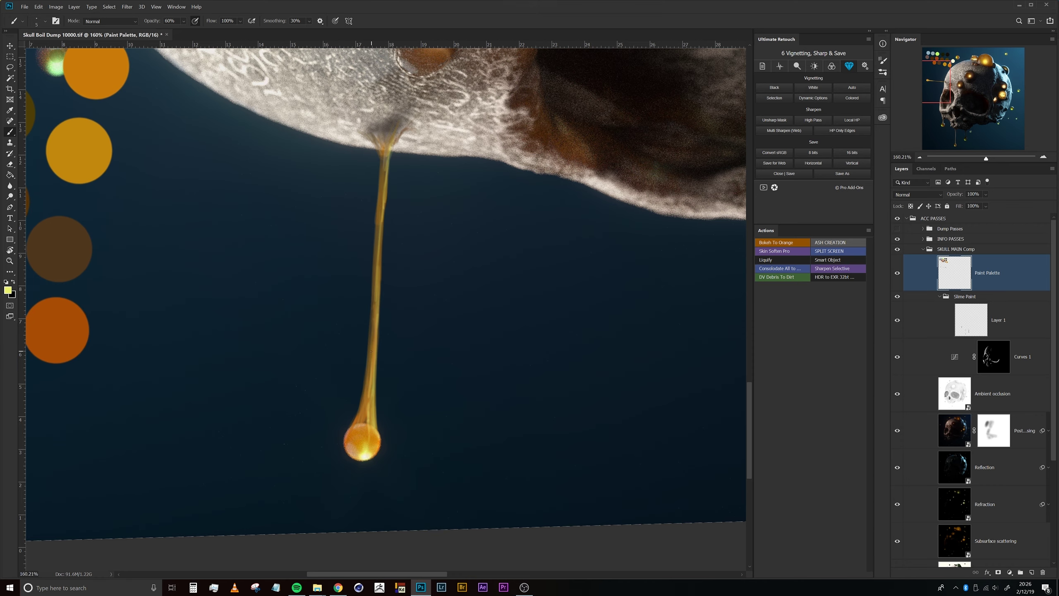
pyautogui.press('r')
pyautogui.press('Escape')
pyautogui.scroll(-5, 482, 192)
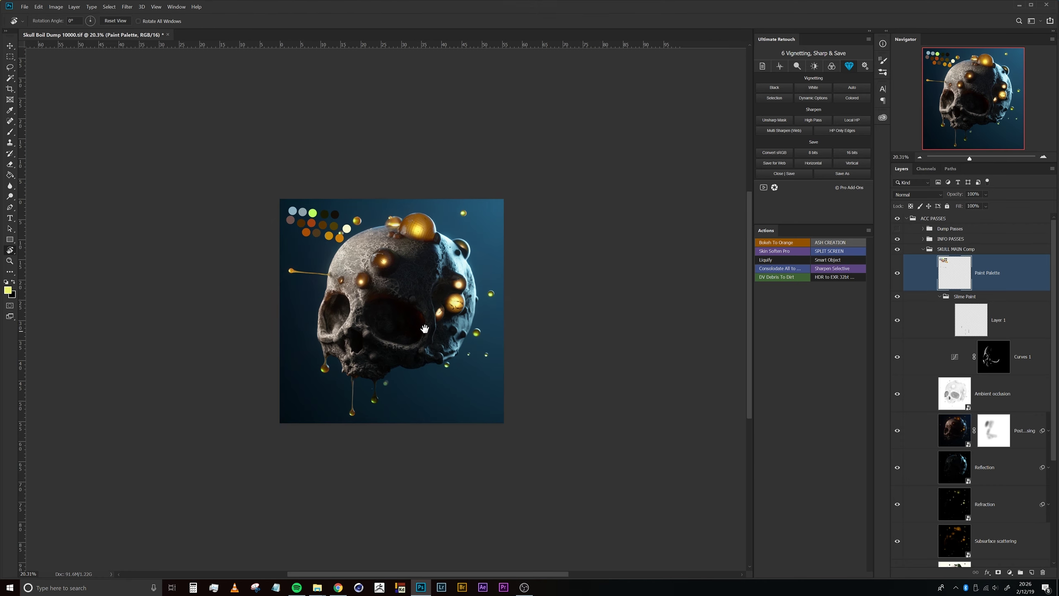
pyautogui.scroll(2, 482, 192)
pyautogui.scroll(3, 482, 192)
pyautogui.press('b')
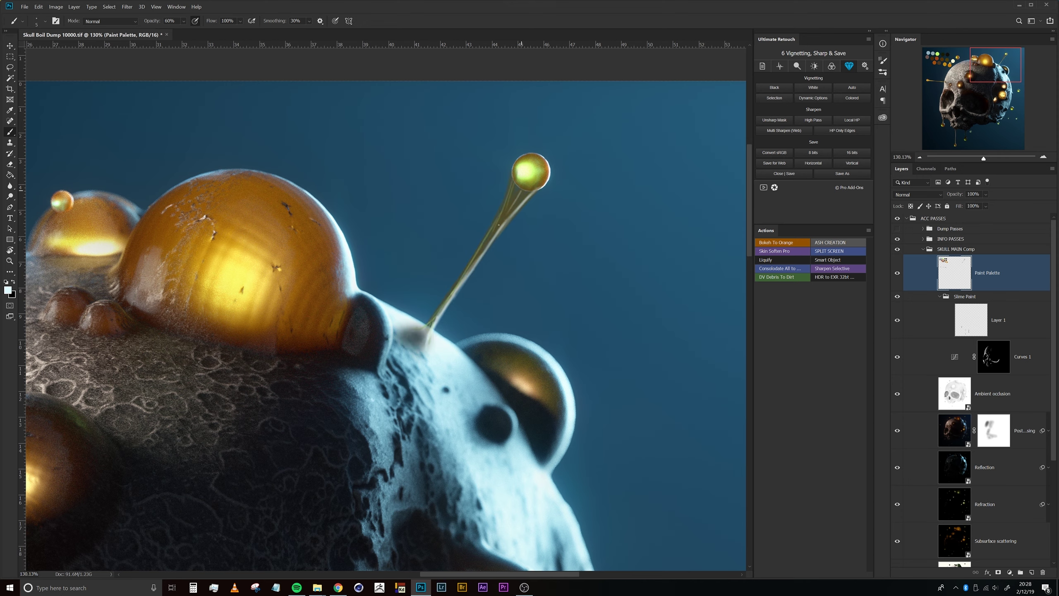
# Paint a darker brown slime strand to a floating droplet, then delete the Paint Palette layer.
pyautogui.moveTo(516, 203); pyautogui.dragTo(522, 198)
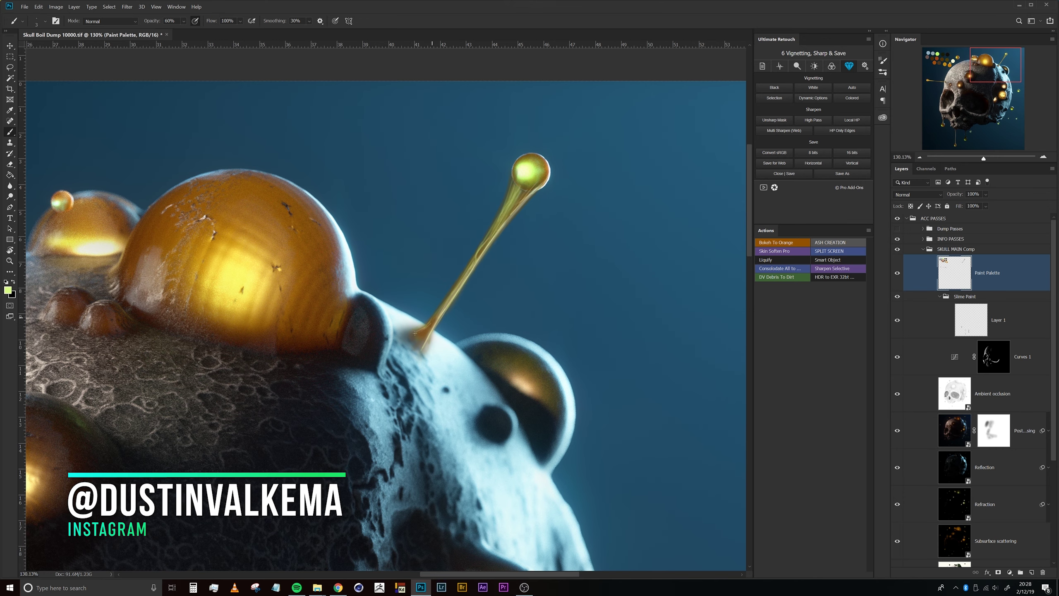
pyautogui.keyDown('alt'); pyautogui.click(311, 325); pyautogui.keyUp('alt')
pyautogui.moveTo(414, 335); pyautogui.dragTo(427, 243)
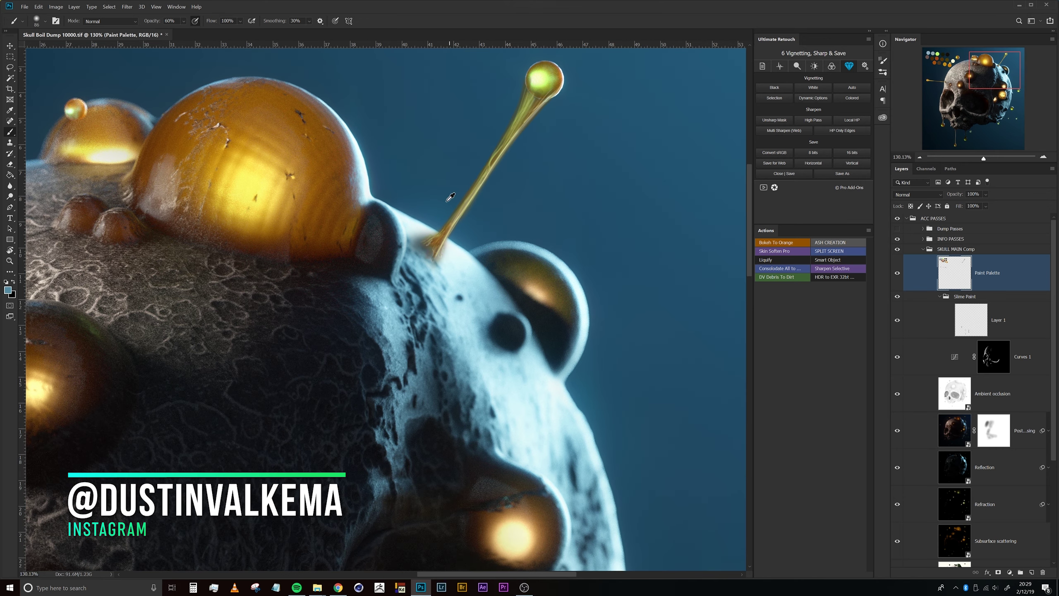
pyautogui.press('e')
pyautogui.hotkey('ctrl', '0')
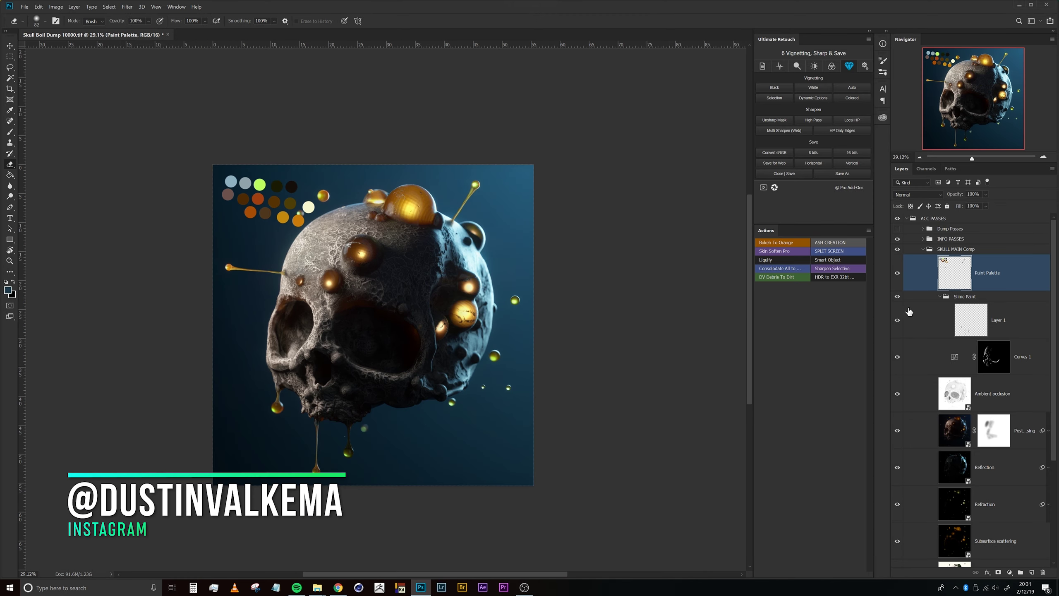
pyautogui.press('Delete')
pyautogui.scroll(3, 474, 311)
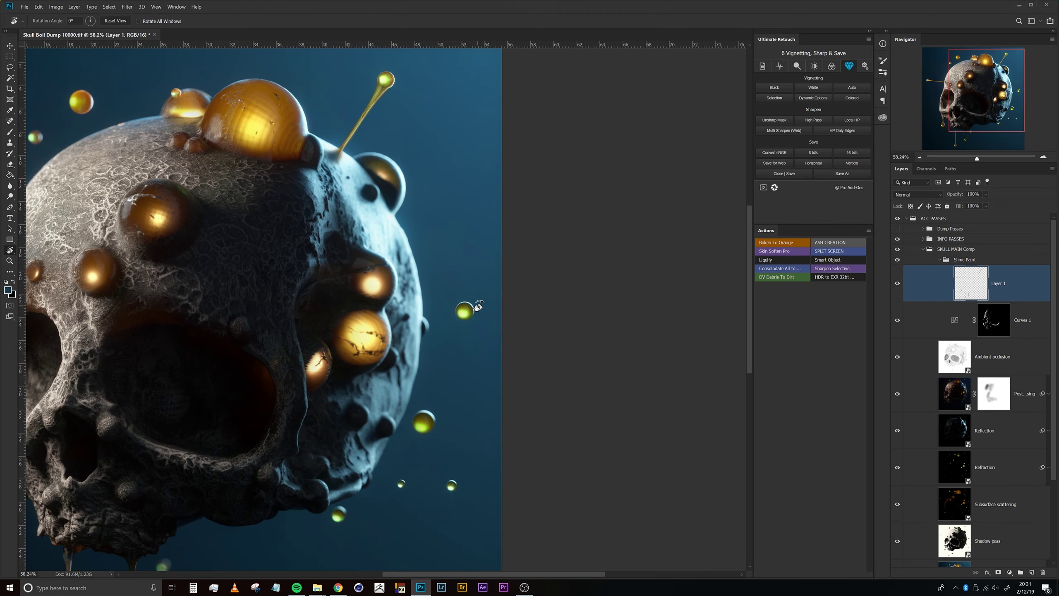
# Paint a straight slime stroke joining the upper and lower glowing balls, then erase to shape it.
pyautogui.moveTo(474, 310); pyautogui.dragTo(428, 272)
pyautogui.scroll(-5, 502, 335)
pyautogui.scroll(5, 493, 332)
pyautogui.press('Escape')
pyautogui.scroll(-5, 260, 371)
pyautogui.scroll(6, 513, 286)
pyautogui.press('b')
pyautogui.keyDown('shift'); pyautogui.click(396, 432); pyautogui.keyUp('shift')
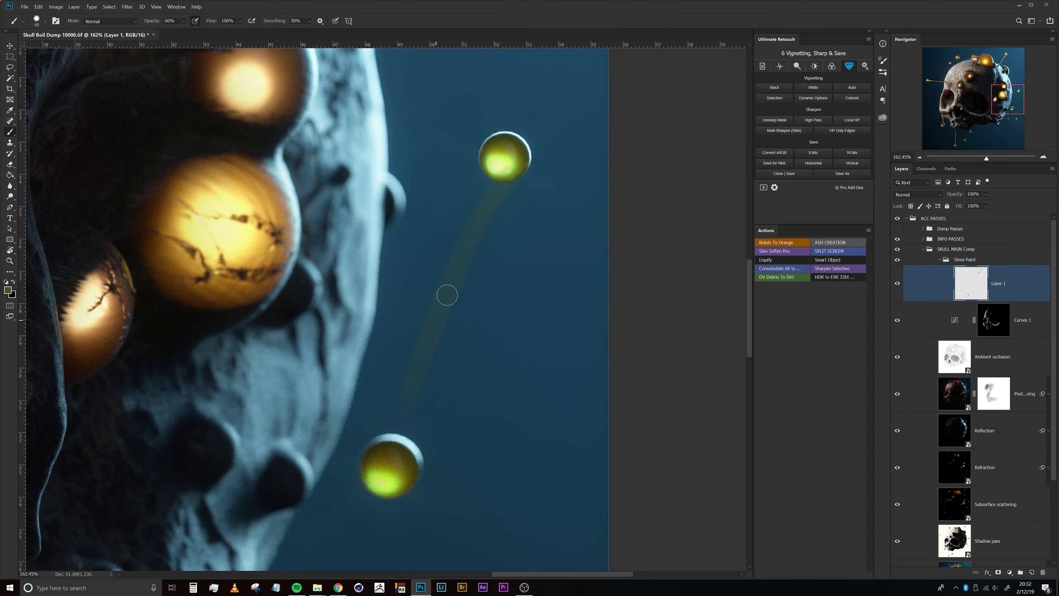
pyautogui.press('e')
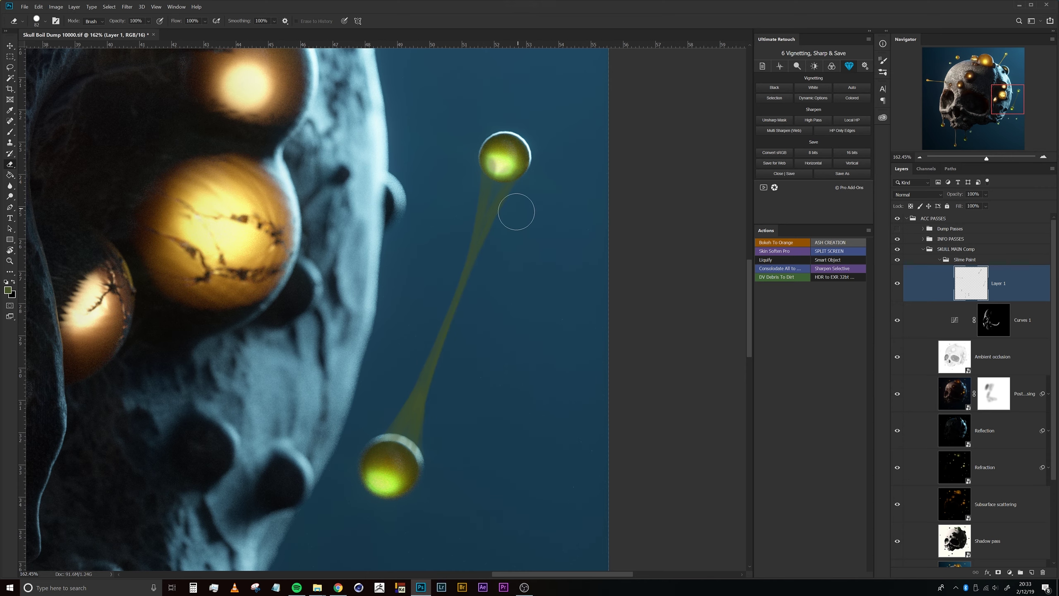
# Add a thin light highlight along the strand's edge between the small spheres.
pyautogui.hotkey('ctrl', '+')
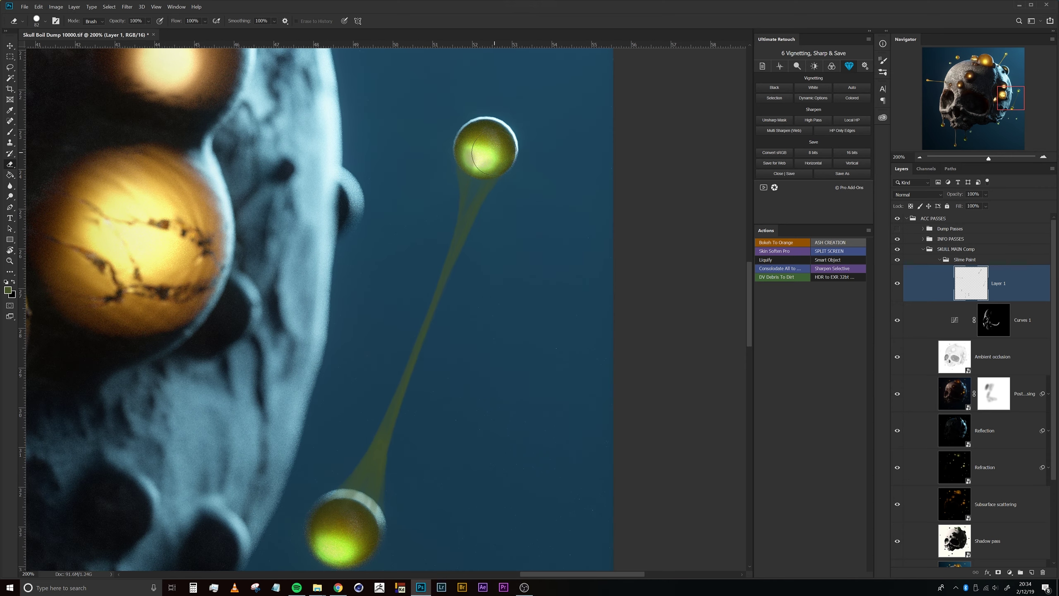
pyautogui.scroll(2, 494, 184)
pyautogui.moveTo(388, 429); pyautogui.dragTo(401, 336)
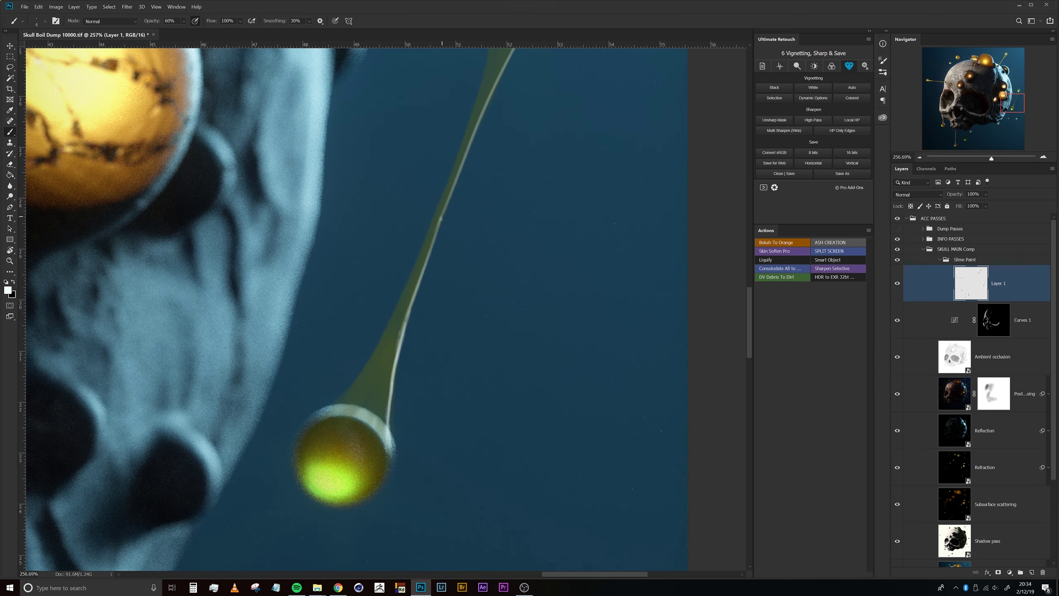
pyautogui.scroll(-1, 440, 218)
pyautogui.scroll(-1, 336, 449)
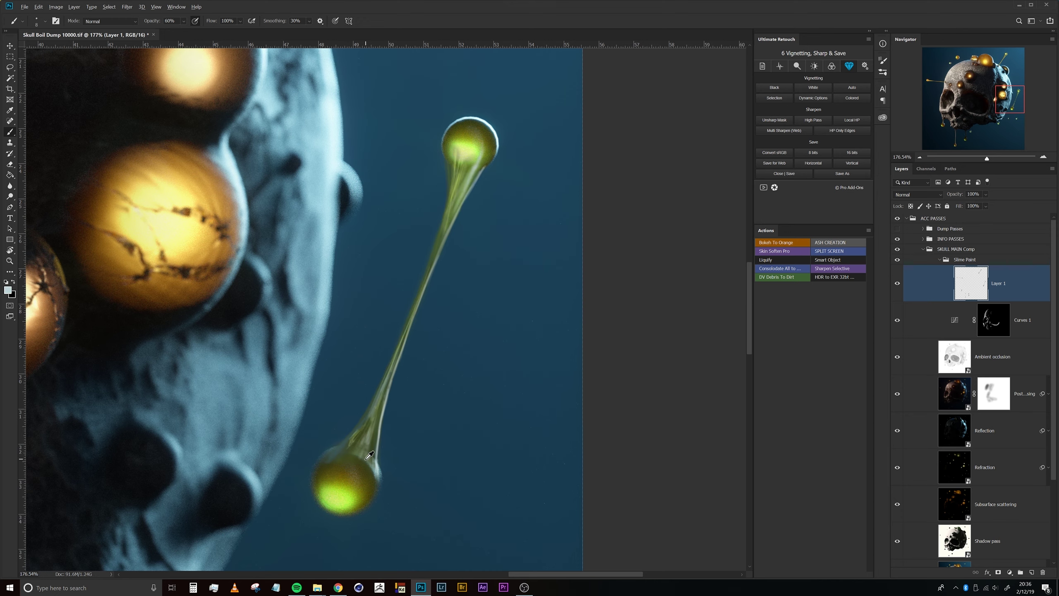
pyautogui.scroll(3, 330, 456)
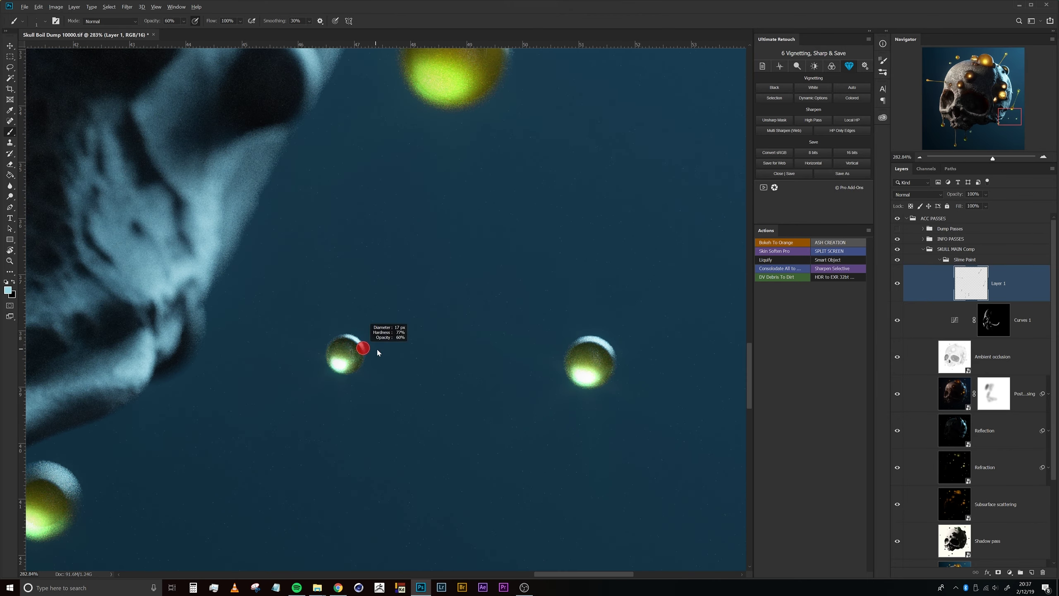
pyautogui.moveTo(363, 348); pyautogui.dragTo(567, 360)
# Rotate the view upright and paint the olive-green strand between the two spheres.
pyautogui.press('r')
pyautogui.moveTo(505, 290); pyautogui.dragTo(404, 428)
pyautogui.press('b')
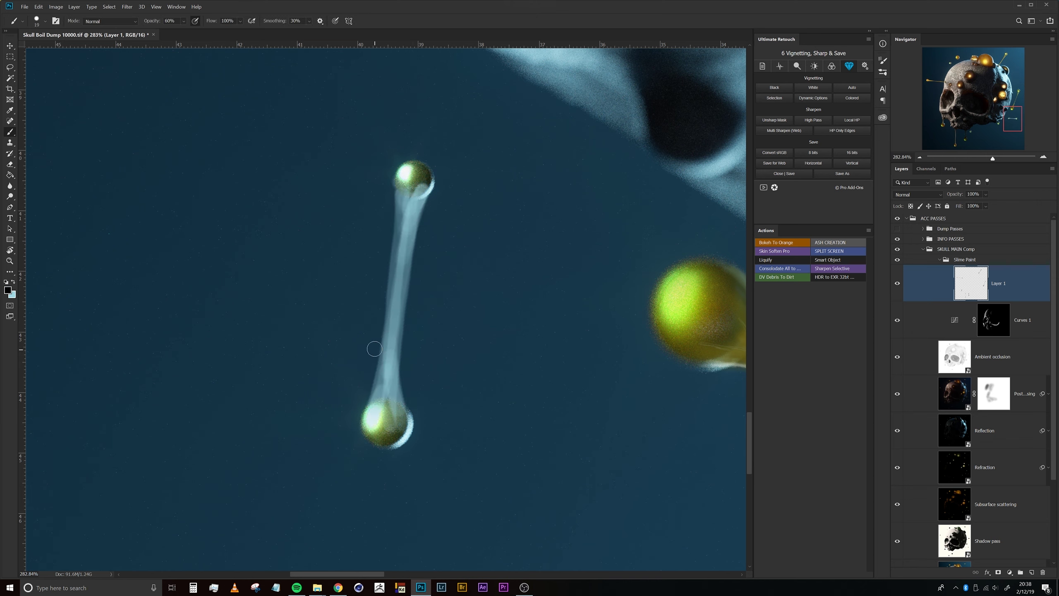
pyautogui.press('b')
pyautogui.keyDown('alt'); pyautogui.click(412, 428); pyautogui.keyUp('alt')
pyautogui.keyDown('alt'); pyautogui.click(387, 430); pyautogui.keyUp('alt')
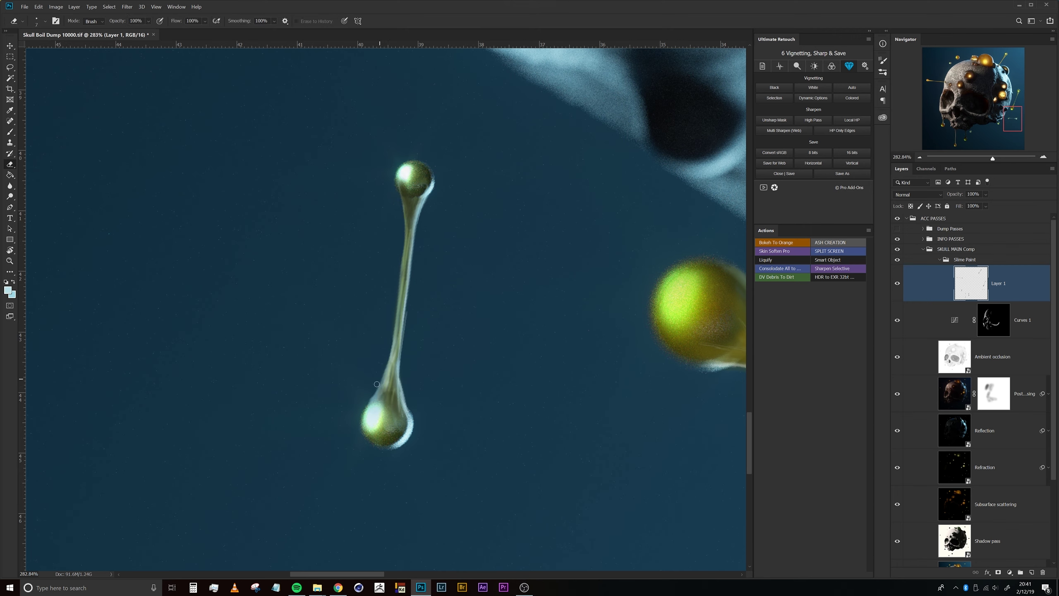
# Move to the droplet under the jaw and sample the glowing sphere's green.
pyautogui.press('b')
pyautogui.moveTo(410, 380); pyautogui.dragTo(380, 309)
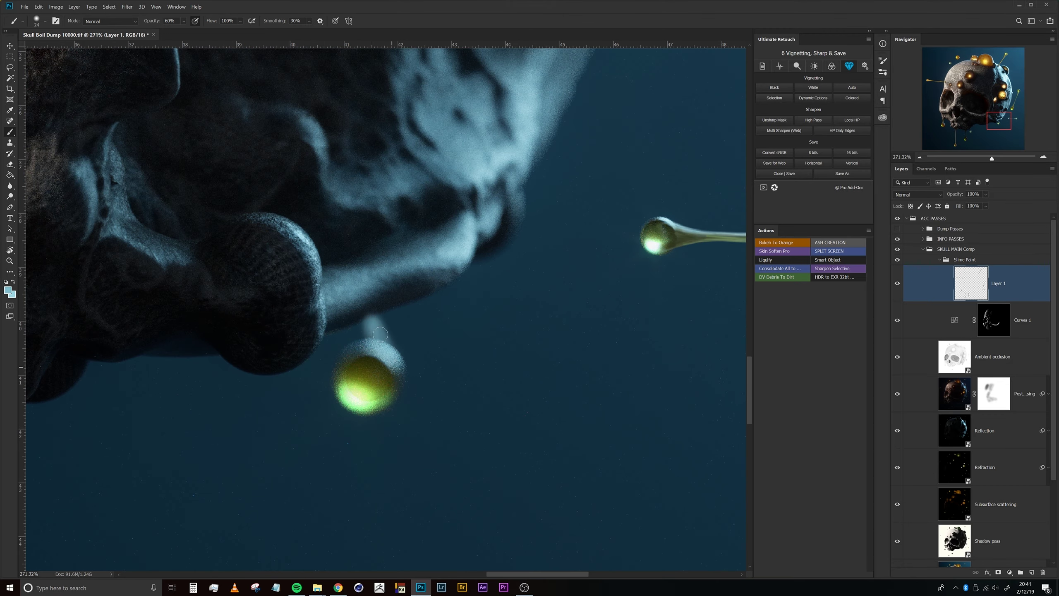
pyautogui.keyDown('alt'); pyautogui.click(345, 385); pyautogui.keyUp('alt')
# Paint an amber strand from the orange droplet to the green ball, then collapse Slime Paint.
pyautogui.press('b')
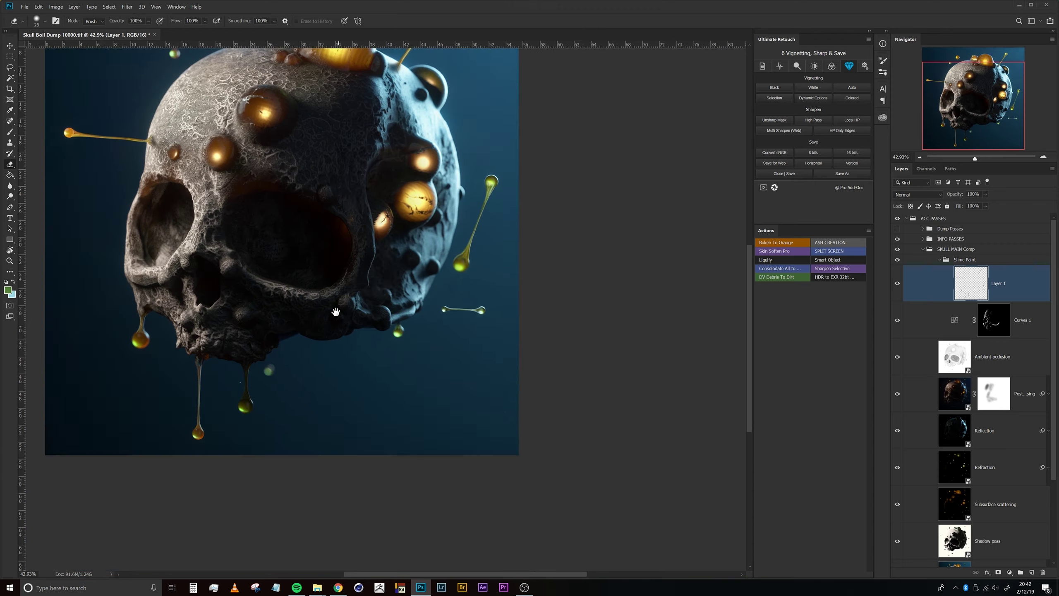
pyautogui.moveTo(383, 288); pyautogui.dragTo(212, 300)
pyautogui.keyDown('alt'); pyautogui.click(448, 256); pyautogui.keyUp('alt')
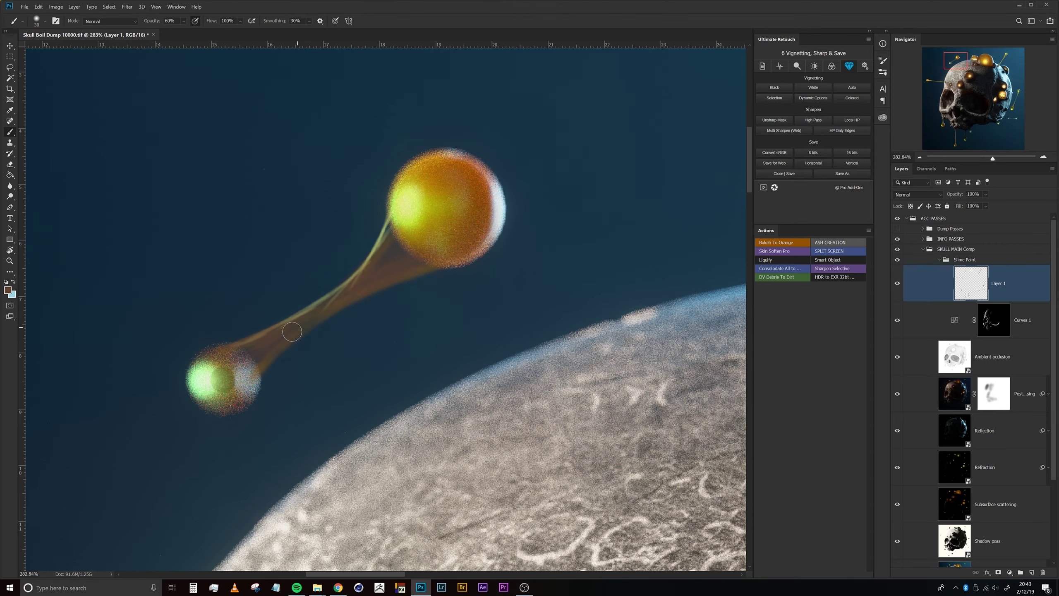
pyautogui.moveTo(357, 294); pyautogui.dragTo(394, 242)
pyautogui.keyDown('alt'); pyautogui.click(234, 370); pyautogui.keyUp('alt')
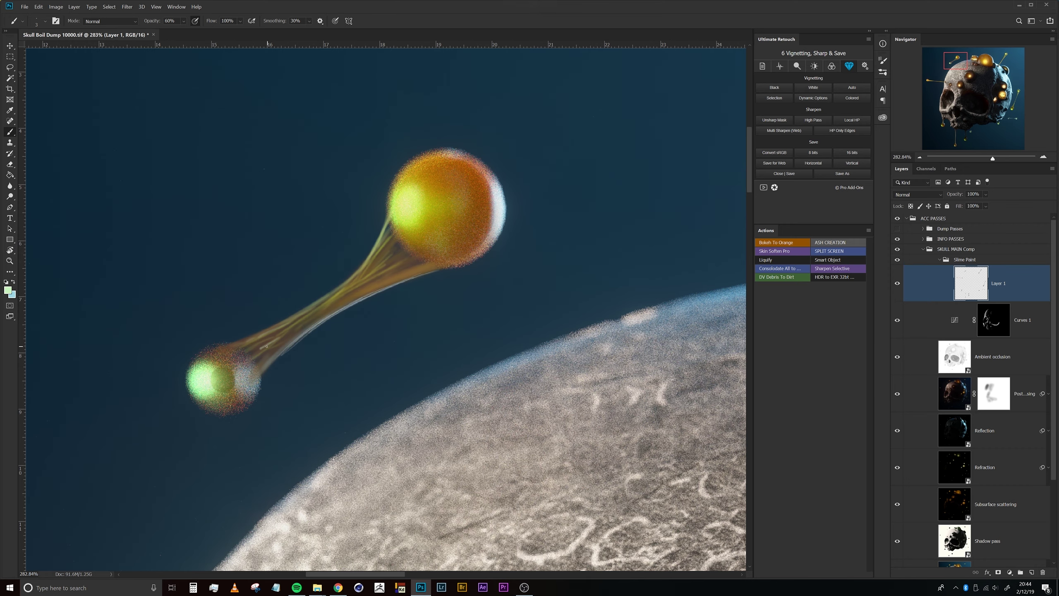
pyautogui.scroll(2, 405, 238)
pyautogui.keyDown('alt'); pyautogui.click(406, 238); pyautogui.keyUp('alt')
pyautogui.press('[')
pyautogui.press('[')
pyautogui.press('[')
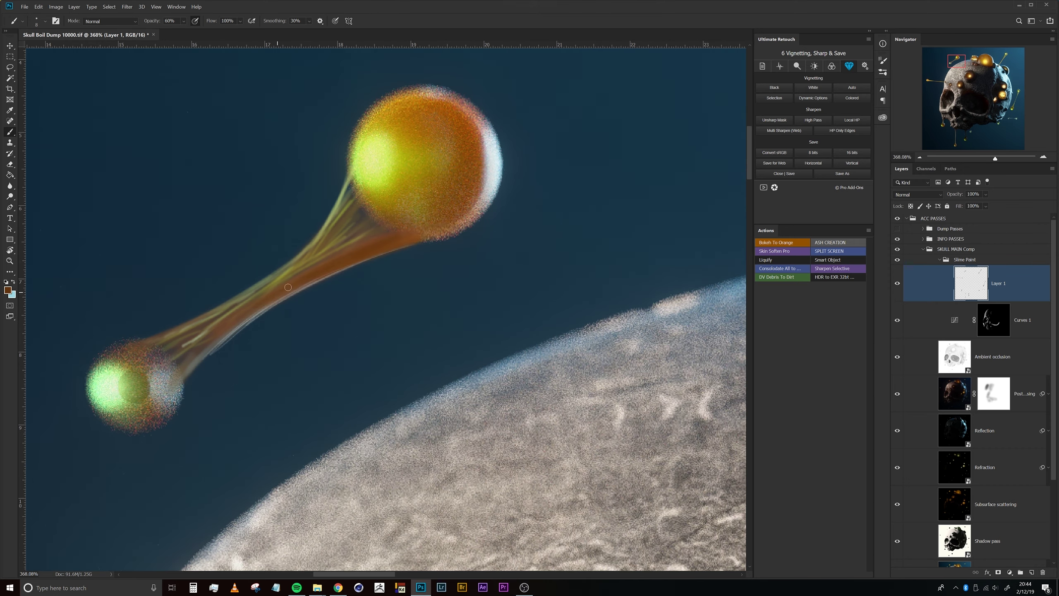
pyautogui.scroll(-15, 451, 190)
pyautogui.click(939, 259)
# Browse Bridge's backdrop favourites and place the grey cracked texture as layer 141.
pyautogui.hotkey('ctrl', 'alt', 'o')
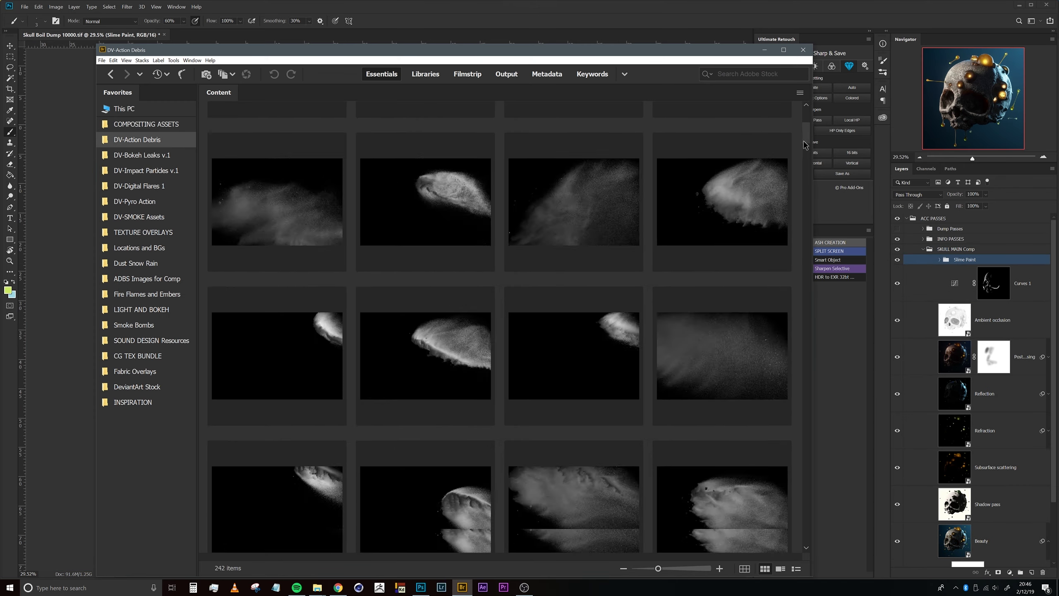
pyautogui.moveTo(806, 126); pyautogui.dragTo(806, 232)
pyautogui.moveTo(417, 50); pyautogui.dragTo(381, 40)
pyautogui.click(98, 313)
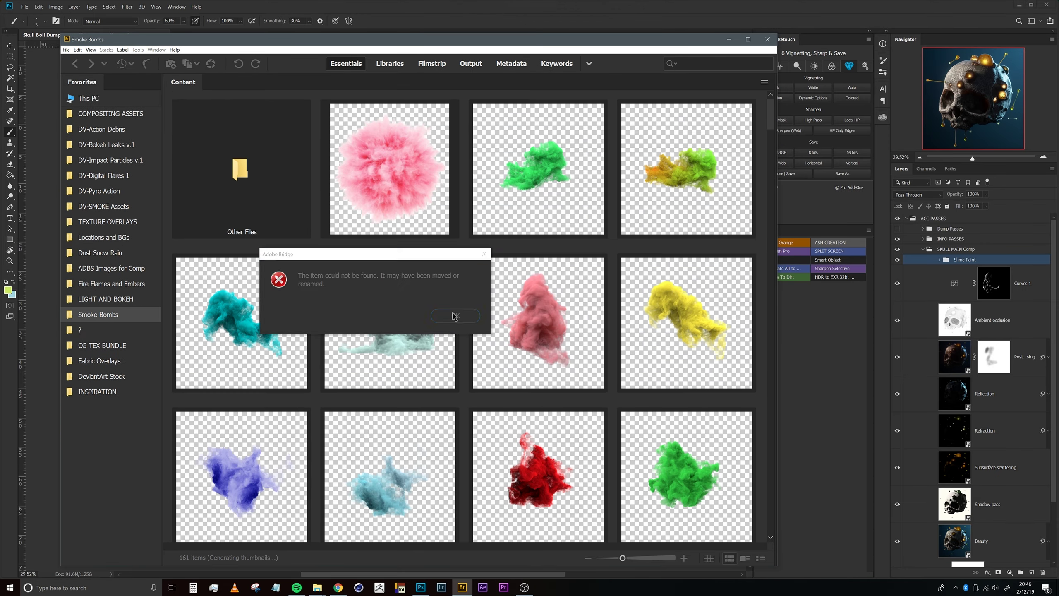
pyautogui.click(455, 315)
pyautogui.click(105, 299)
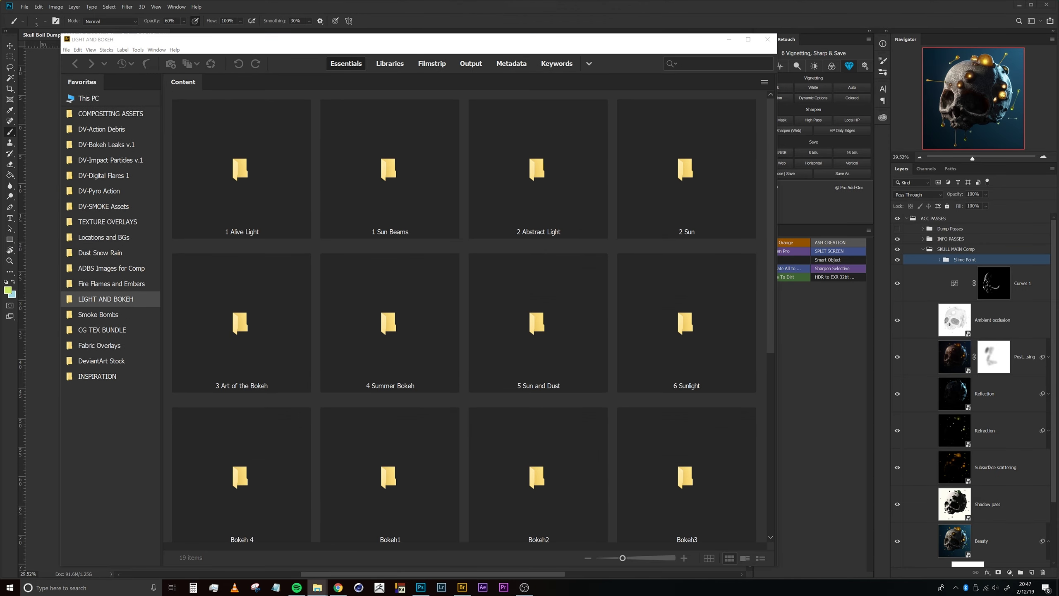
pyautogui.scroll(-5, 771, 162)
pyautogui.scroll(-5, 771, 161)
pyautogui.scroll(-5, 769, 162)
pyautogui.doubleClick(538, 378)
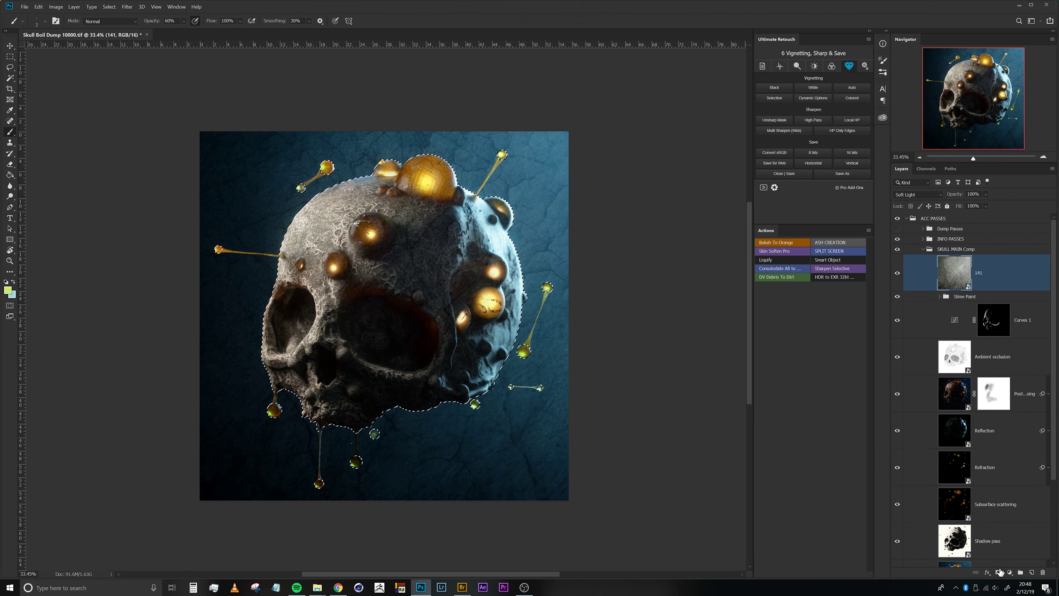
# Mask and Gaussian-blur layer 141, then group it as BG ELEMENTS with the mask on the group.
pyautogui.click(1000, 572)
pyautogui.click(127, 7)
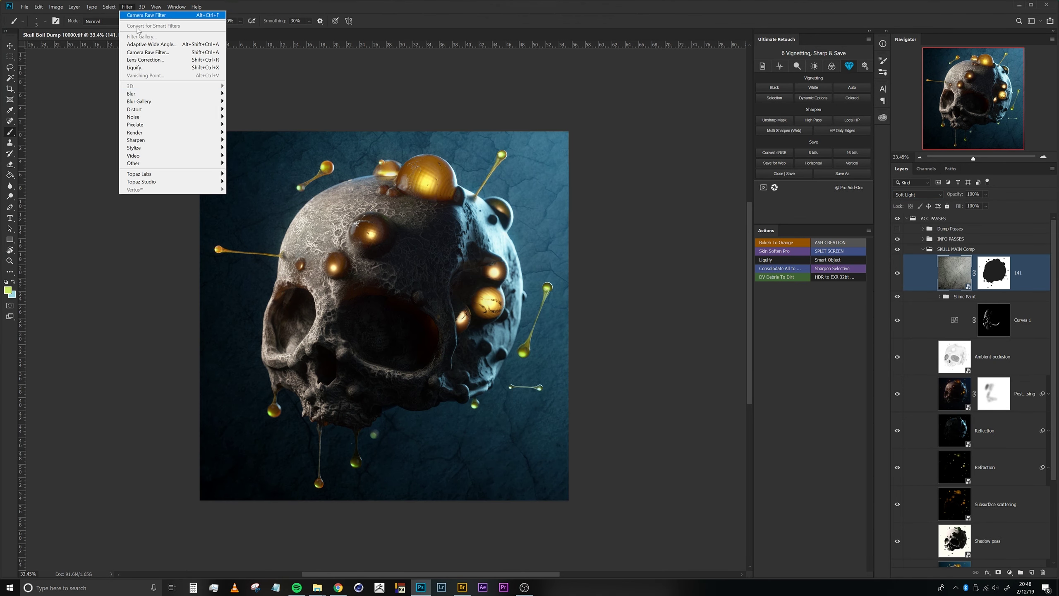
pyautogui.click(799, 239)
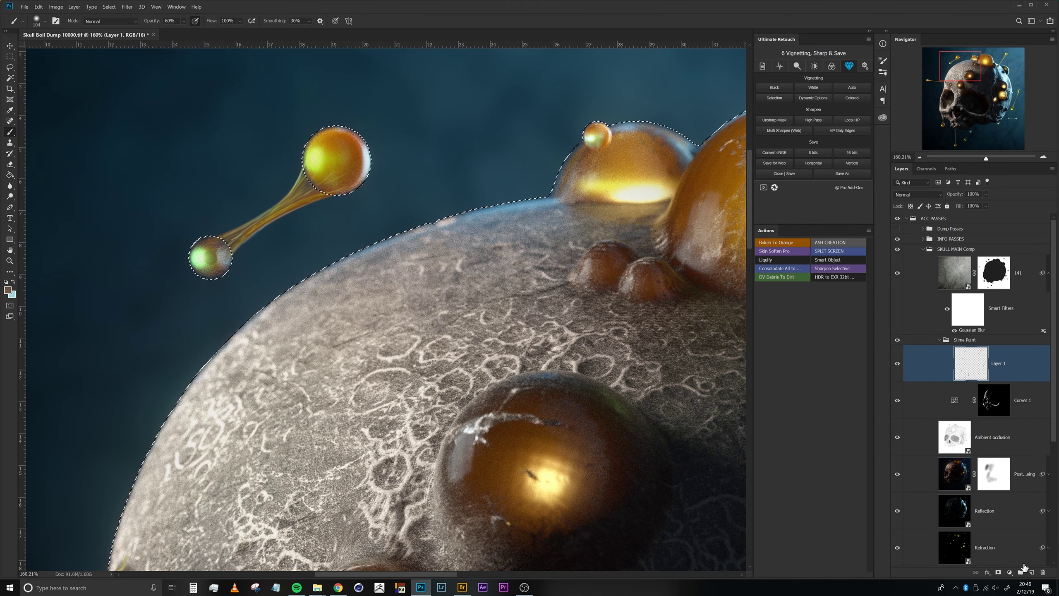
pyautogui.click(1020, 572)
pyautogui.scroll(-5, 339, 305)
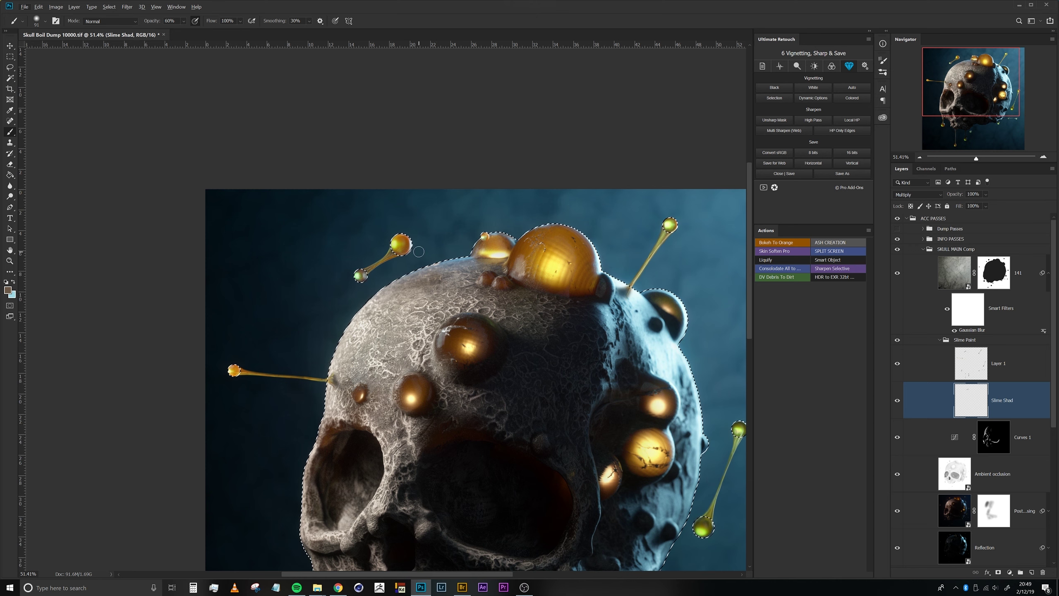
pyautogui.scroll(3, 443, 274)
pyautogui.hotkey('ctrl', 'd')
pyautogui.scroll(-5, 387, 288)
pyautogui.scroll(1, 635, 324)
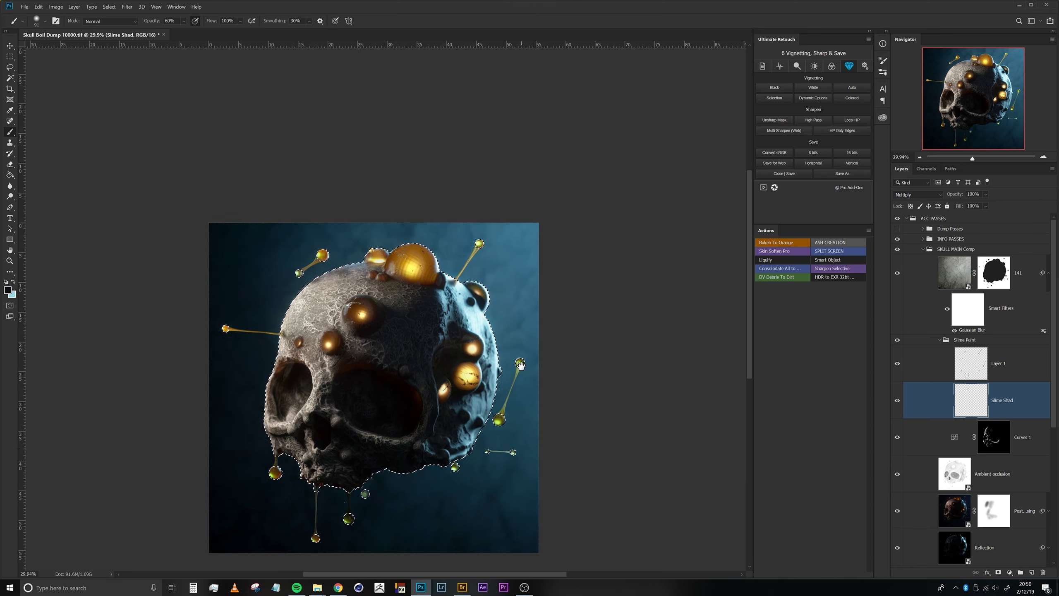
pyautogui.click(978, 278)
pyautogui.hotkey('ctrl', 'g')
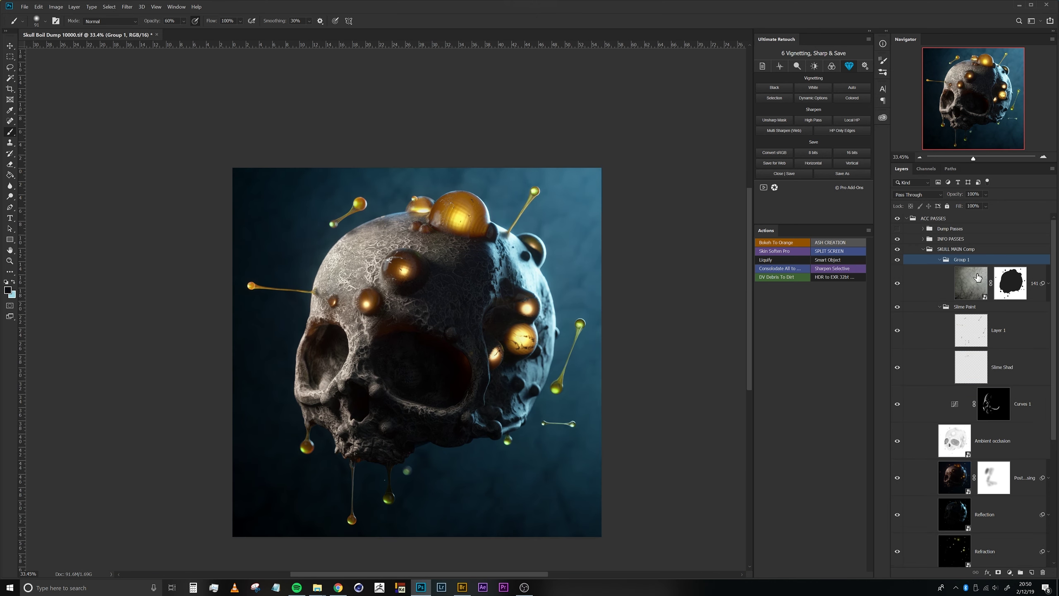
pyautogui.moveTo(980, 262); pyautogui.dragTo(1016, 264)
# Place a Fractured Glass texture from Bridge as the Fractured_Glass_3 layer.
pyautogui.hotkey('alt', 'ctrl', 'o')
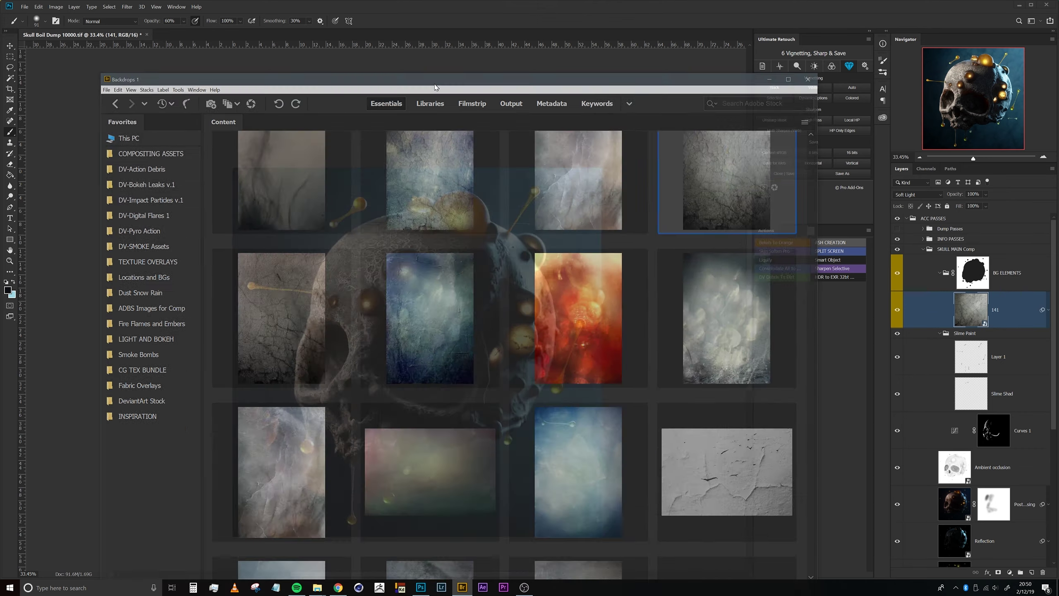
pyautogui.scroll(-3, 819, 459)
pyautogui.scroll(-3, 825, 407)
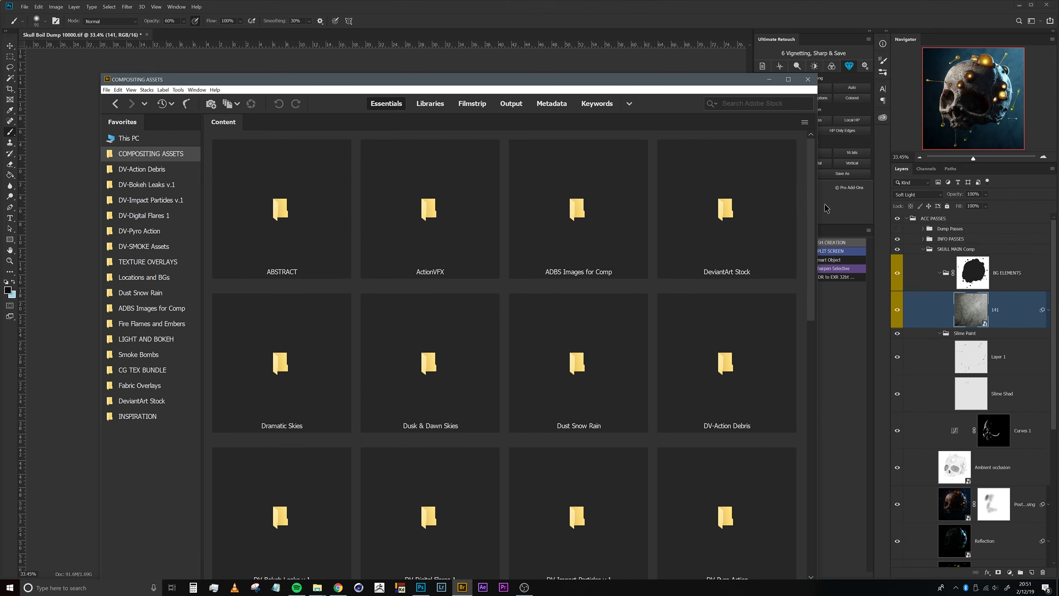
pyautogui.doubleClick(734, 217)
pyautogui.doubleClick(743, 229)
pyautogui.press('Return')
pyautogui.click(917, 194)
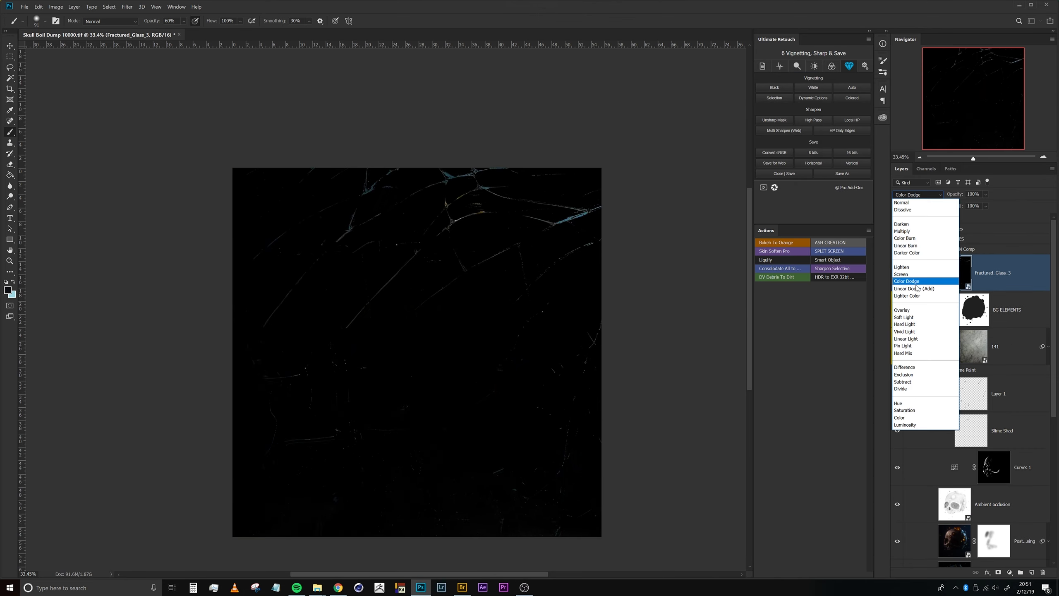
# Set the cracks to a lightening blend, mask them off the skull, colorize blue and blur.
pyautogui.click(917, 284)
pyautogui.hotkey('ctrl', 'shift', 'm')
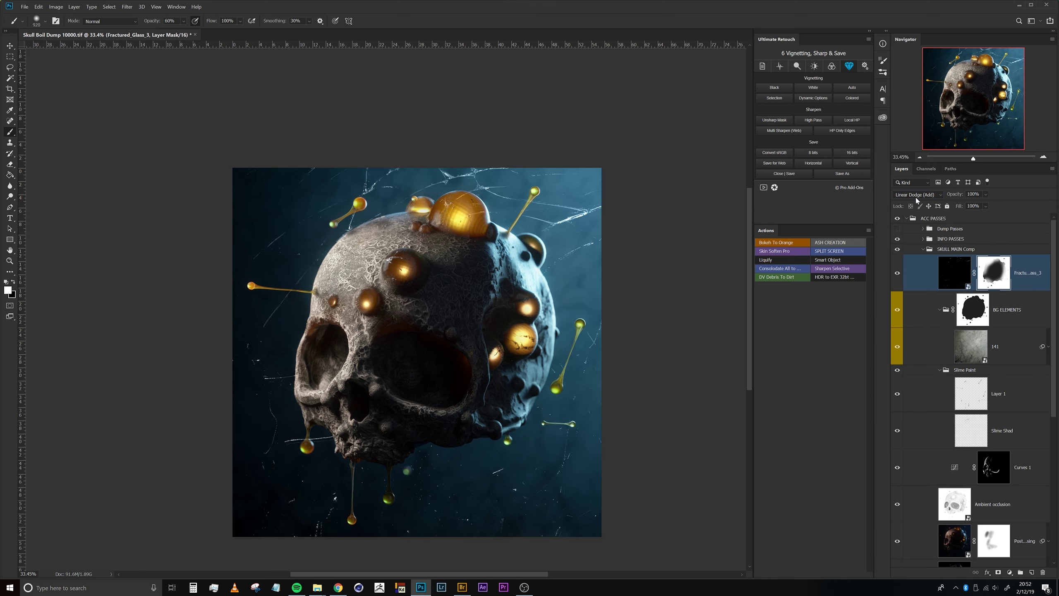
pyautogui.hotkey('ctrl', 'u')
pyautogui.press('Return')
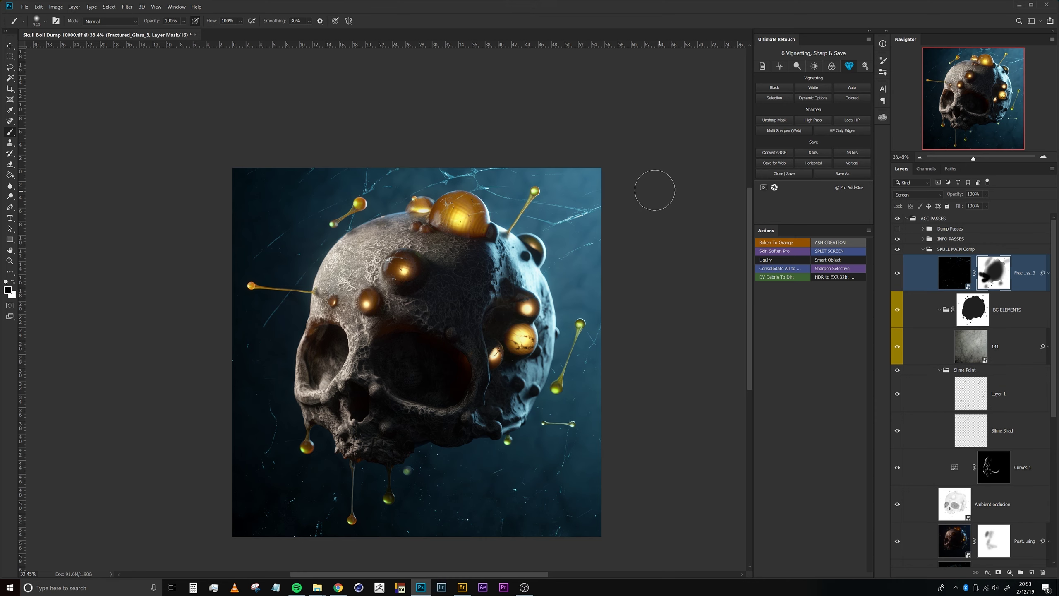
pyautogui.click(966, 278)
pyautogui.hotkey('ctrl', 'alt', 'f')
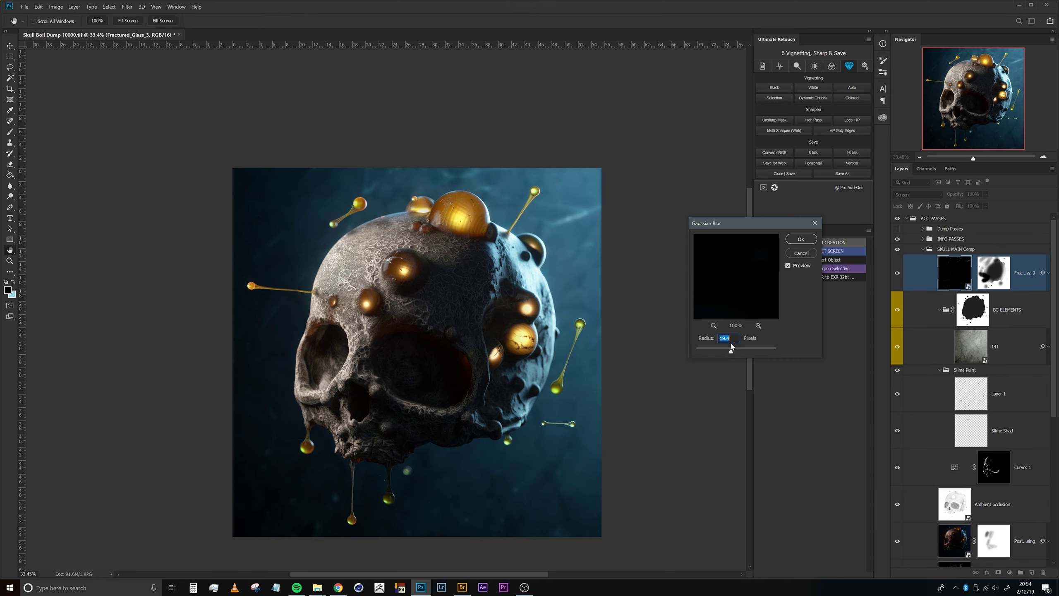
pyautogui.press('Return')
# Apply Levels to the Green copy 2 channel with black input at 178.
pyautogui.hotkey('ctrl', '8')
pyautogui.hotkey('ctrl', 'l')
pyautogui.moveTo(709, 154); pyautogui.dragTo(712, 157)
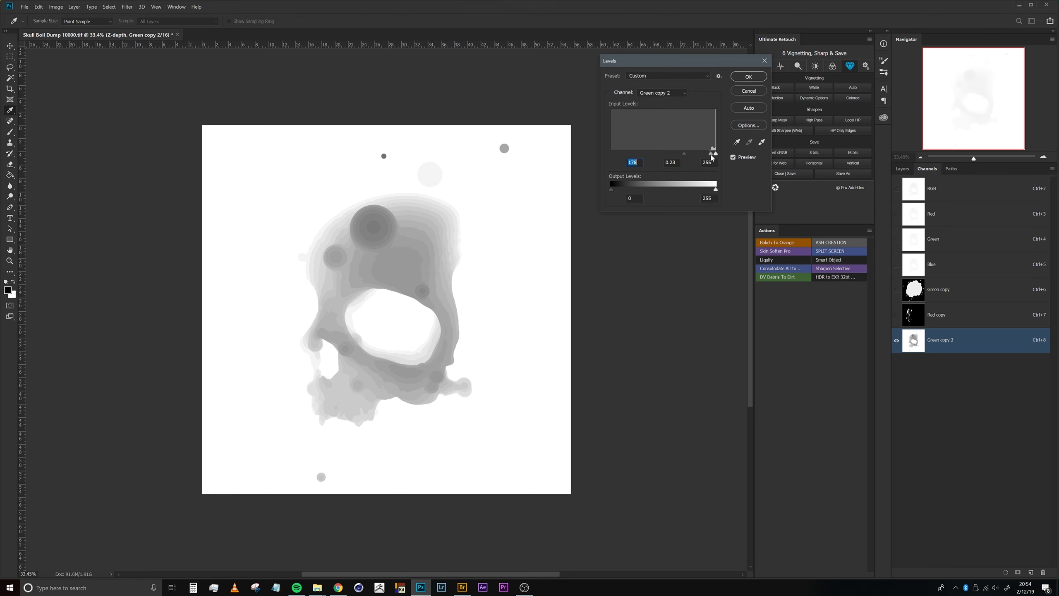
# Apply the channel Levels, return to the composite, and delete the Z-depth layer.
pyautogui.press('Return')
pyautogui.hotkey('ctrl', '2')
pyautogui.press('F7')
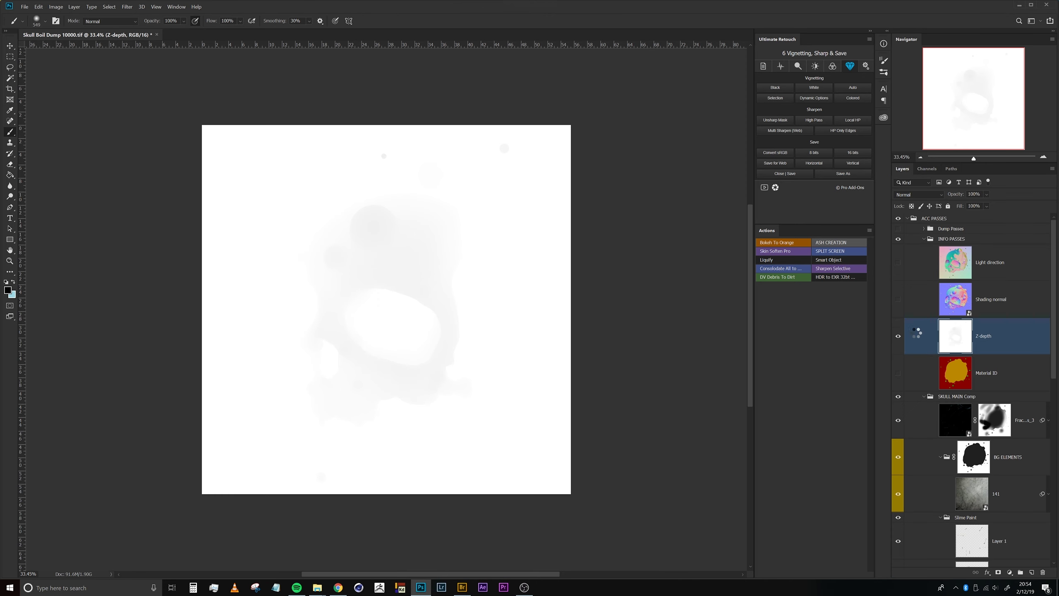
pyautogui.press('Delete')
# Add a Gradient Fill inside BG ELEMENTS set to Soft Light at 58% opacity.
pyautogui.click(1009, 572)
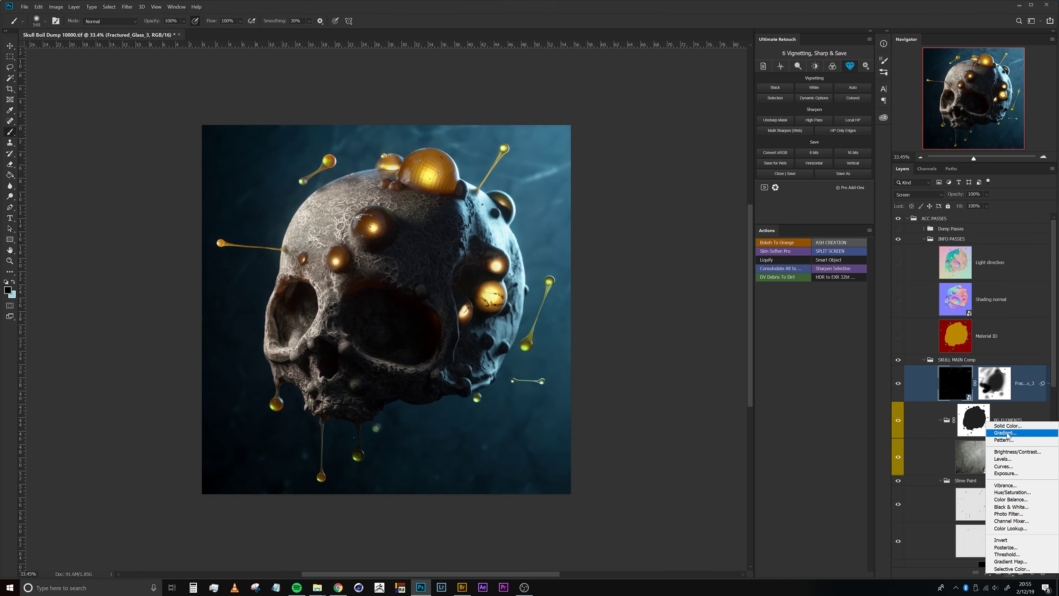
pyautogui.click(1005, 434)
pyautogui.click(755, 156)
pyautogui.moveTo(955, 383); pyautogui.dragTo(941, 358)
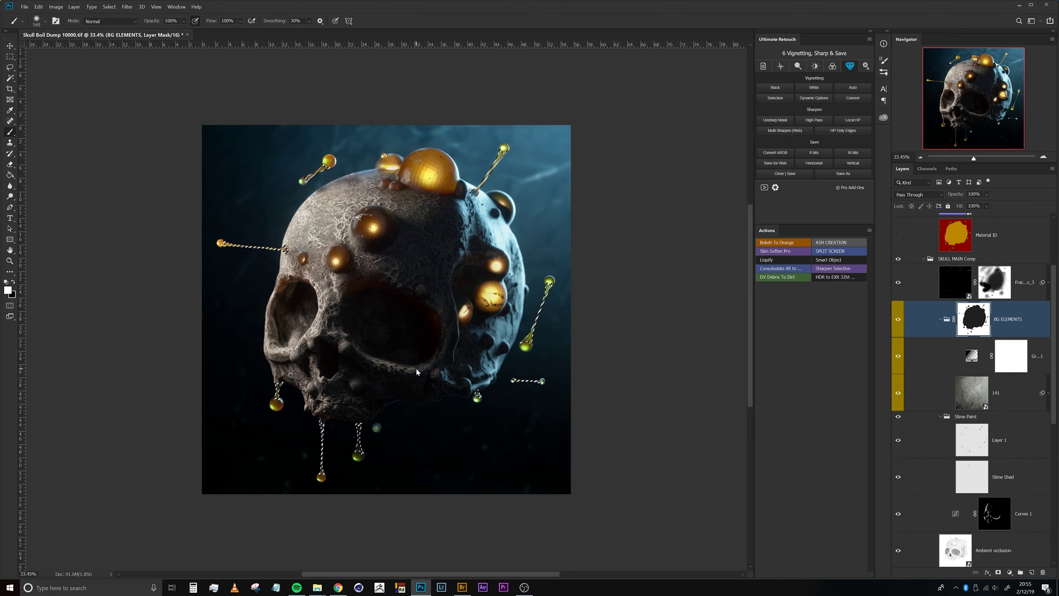
pyautogui.click(989, 352)
pyautogui.click(917, 194)
pyautogui.click(917, 233)
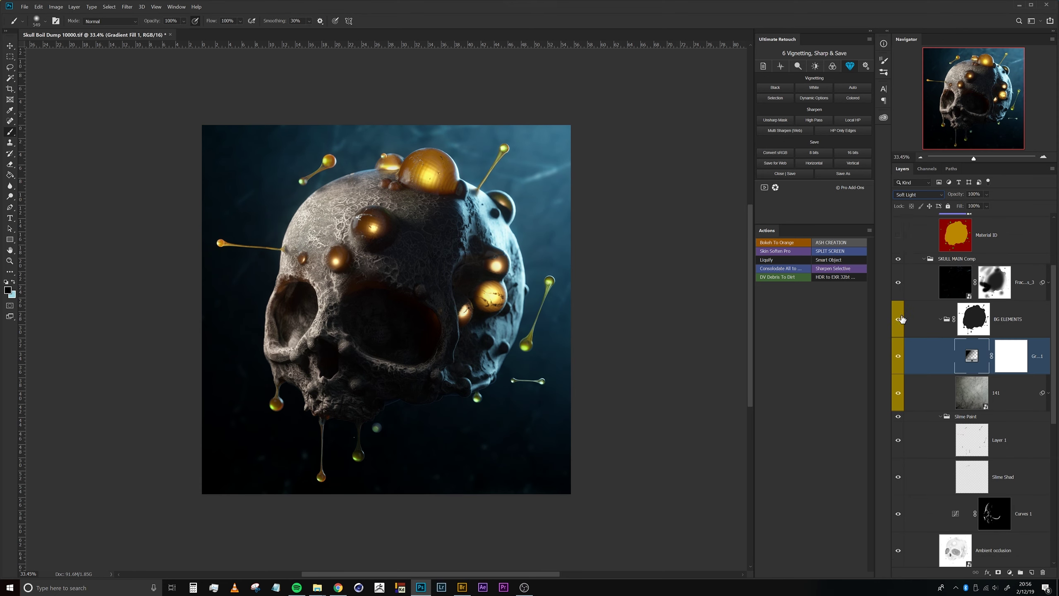
pyautogui.moveTo(954, 194); pyautogui.dragTo(938, 194)
pyautogui.click(940, 318)
# Add a second Gradient Fill layer and fill its mask with Clouds.
pyautogui.click(1010, 572)
pyautogui.click(1005, 431)
pyautogui.click(755, 151)
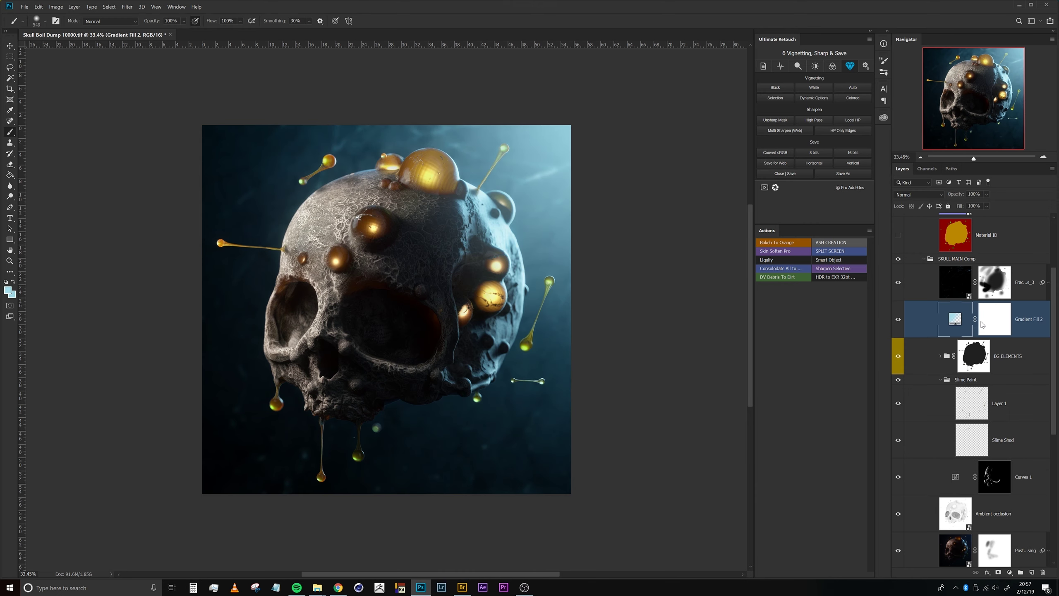
pyautogui.click(143, 15)
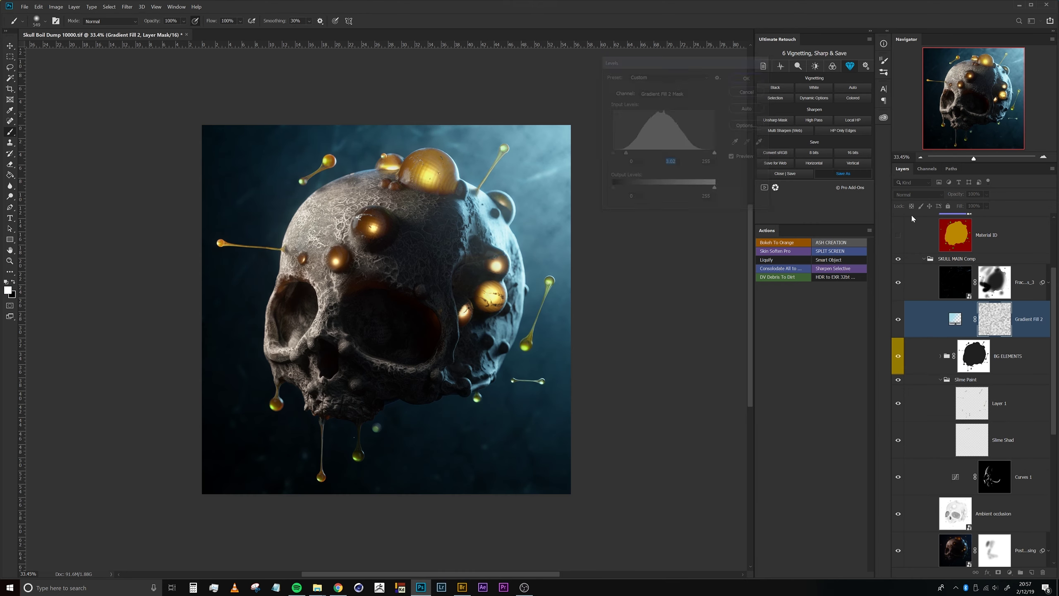
pyautogui.click(461, 587)
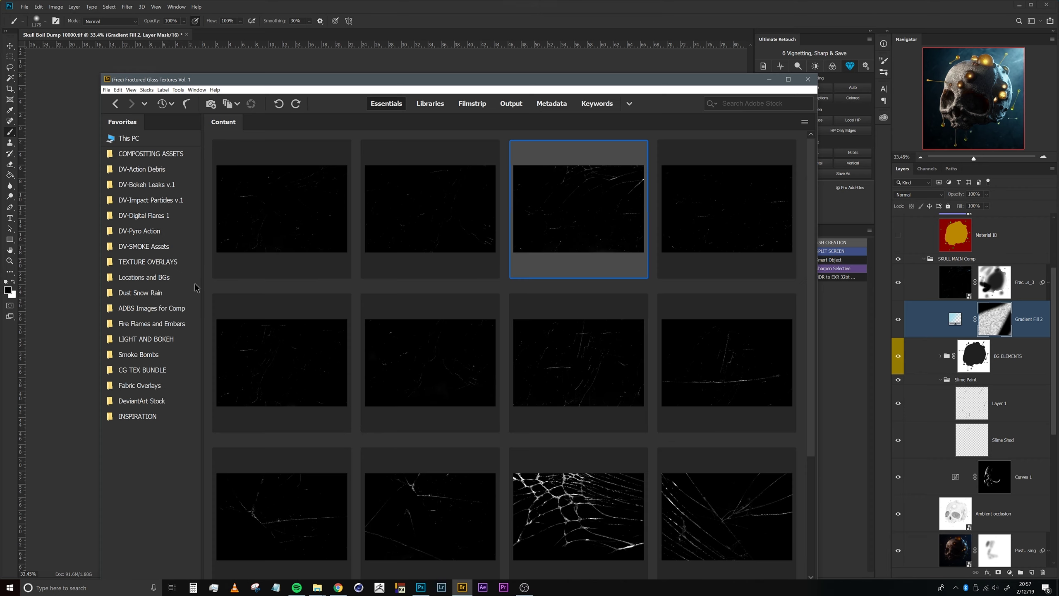
# Place a dust-particle overlay rotated about 133°, scaled up, in Linear Dodge blending.
pyautogui.click(150, 200)
pyautogui.doubleClick(429, 208)
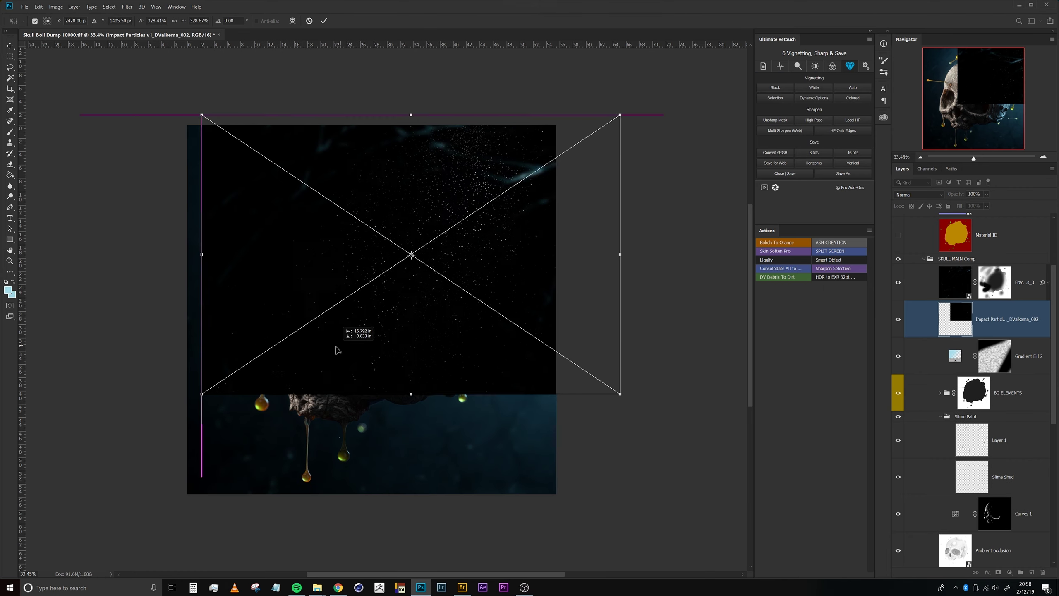
pyautogui.press('Escape')
pyautogui.hotkey('alt', 'Tab')
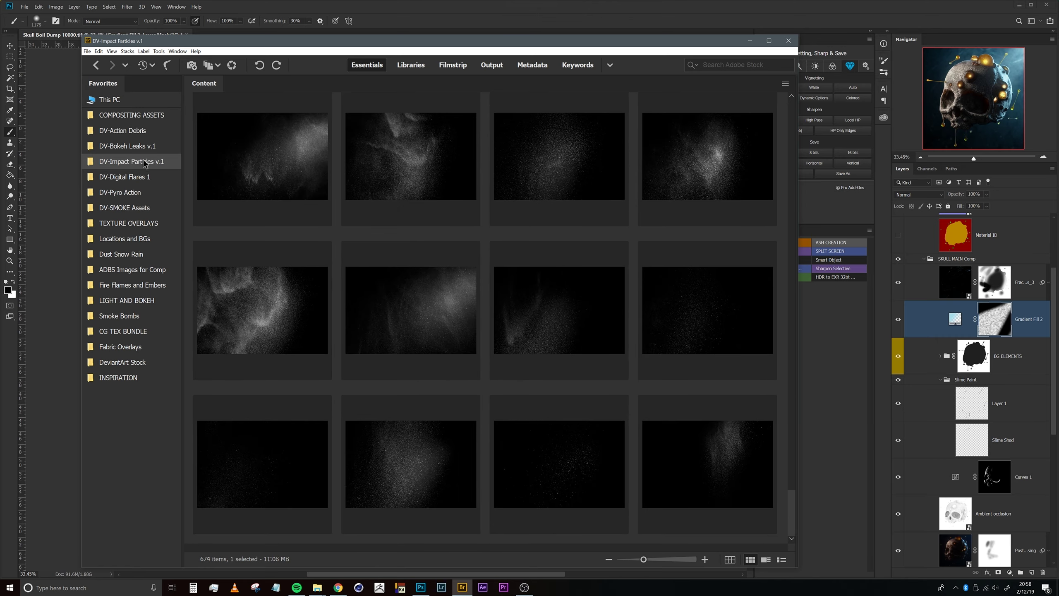
pyautogui.click(131, 285)
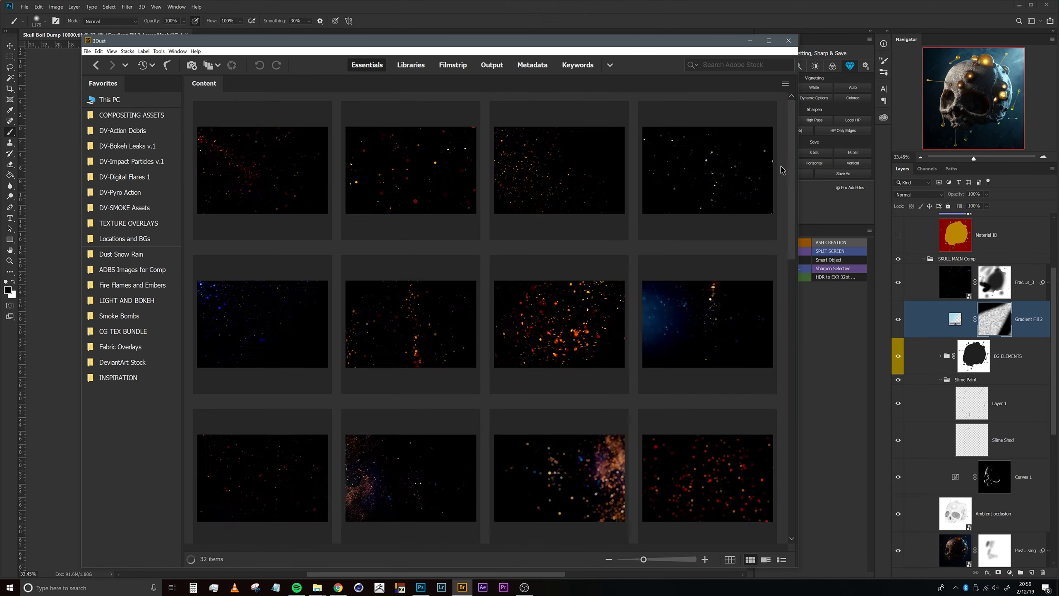
pyautogui.click(121, 254)
pyautogui.doubleClick(411, 156)
pyautogui.moveTo(417, 292); pyautogui.dragTo(345, 430)
pyautogui.moveTo(365, 351); pyautogui.dragTo(371, 523)
pyautogui.press('Return')
pyautogui.hotkey('shift', 'alt', 'a')
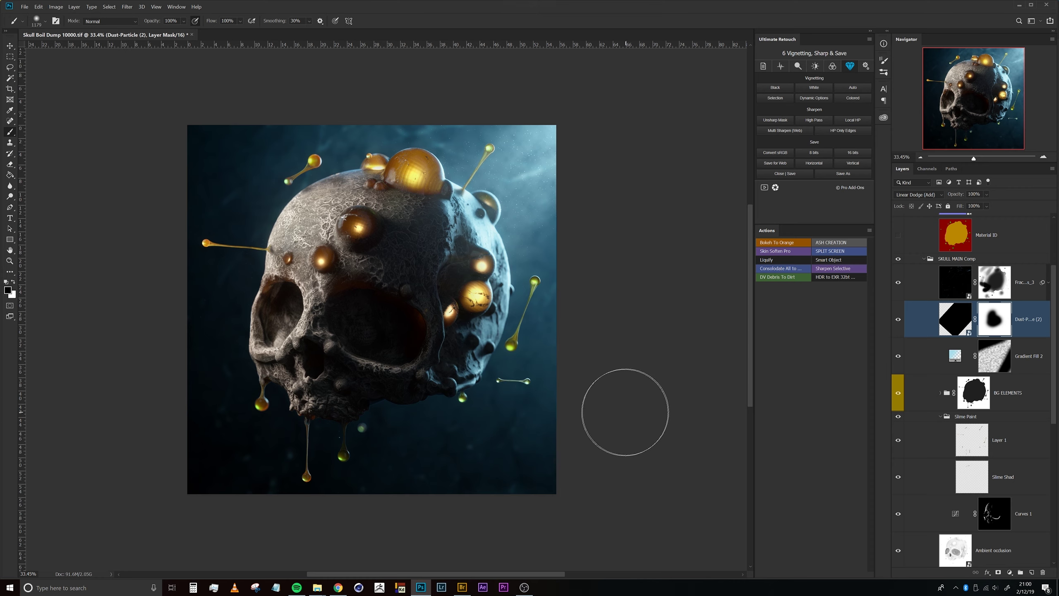
# Place a DOF Smoke image and paint its mask to keep smoke off the skull and lower-left.
pyautogui.click(462, 586)
pyautogui.click(124, 208)
pyautogui.doubleClick(709, 158)
pyautogui.moveTo(791, 125); pyautogui.dragTo(792, 509)
pyautogui.doubleClick(707, 293)
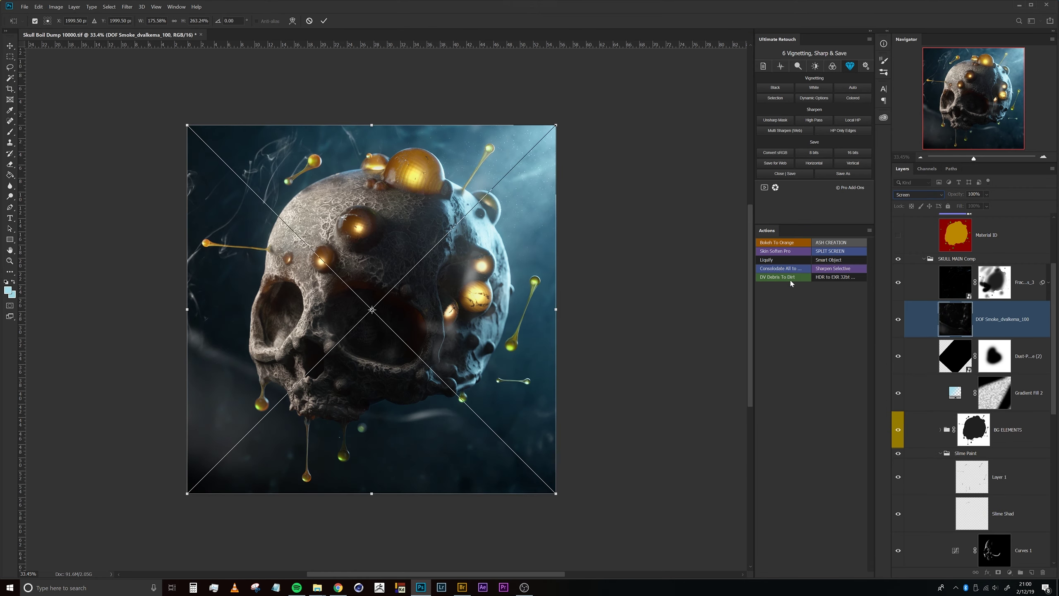
pyautogui.press('Return')
pyautogui.click(998, 572)
pyautogui.moveTo(388, 343)
pyautogui.mouseDown()
pyautogui.moveTo(404, 337)
pyautogui.moveTo(421, 292)
pyautogui.mouseUp()
pyautogui.press('x')
pyautogui.press('x')
pyautogui.moveTo(292, 355)
pyautogui.mouseDown()
pyautogui.moveTo(236, 449)
pyautogui.moveTo(267, 467)
pyautogui.mouseUp()
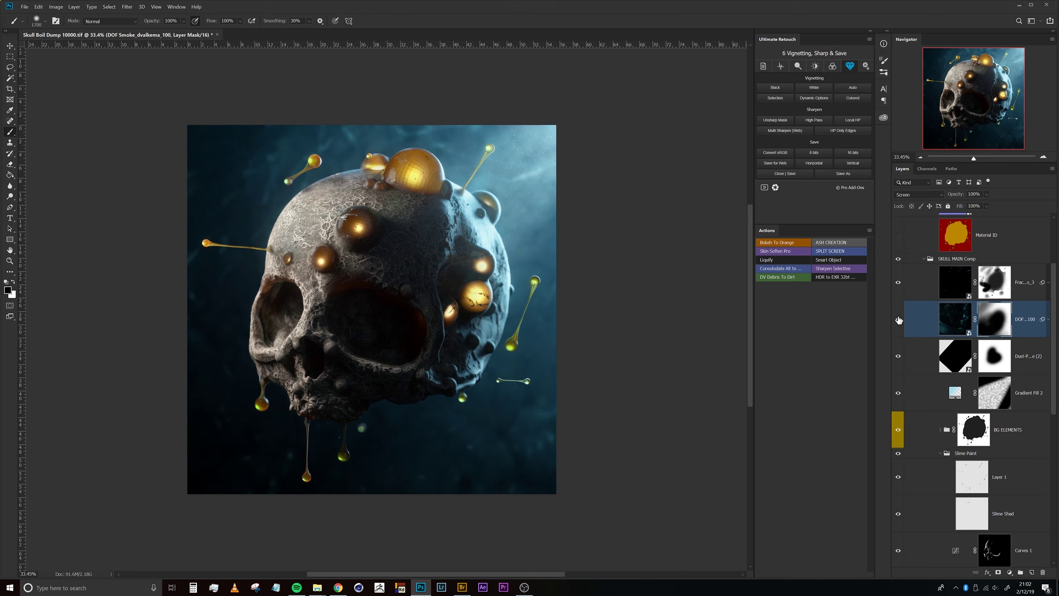
pyautogui.keyDown('shift'); pyautogui.click(939, 275); pyautogui.keyUp('shift')
# Group the crack, dust, smoke and gradient layers as FG Elements.
pyautogui.hotkey('ctrl', 'g')
pyautogui.doubleClick(959, 259)
pyautogui.write('FG Elements')
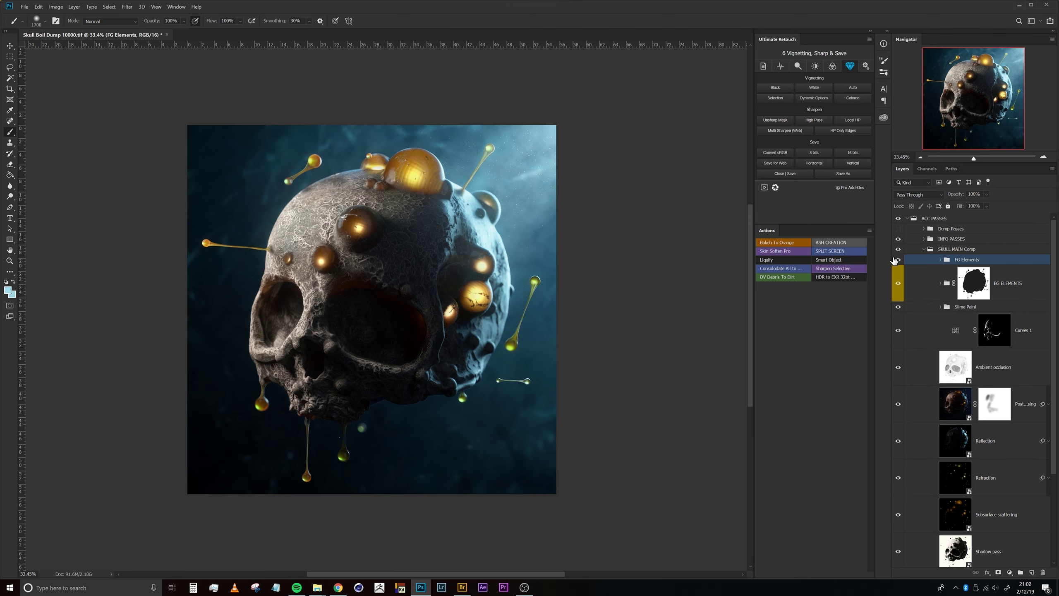
pyautogui.click(940, 259)
pyautogui.click(1010, 393)
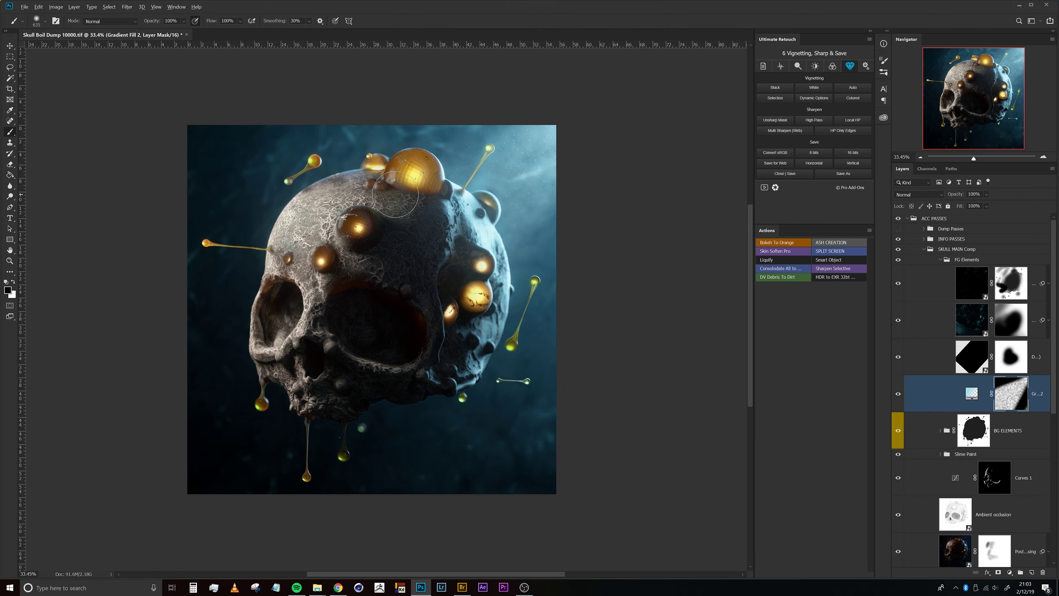
pyautogui.click(954, 249)
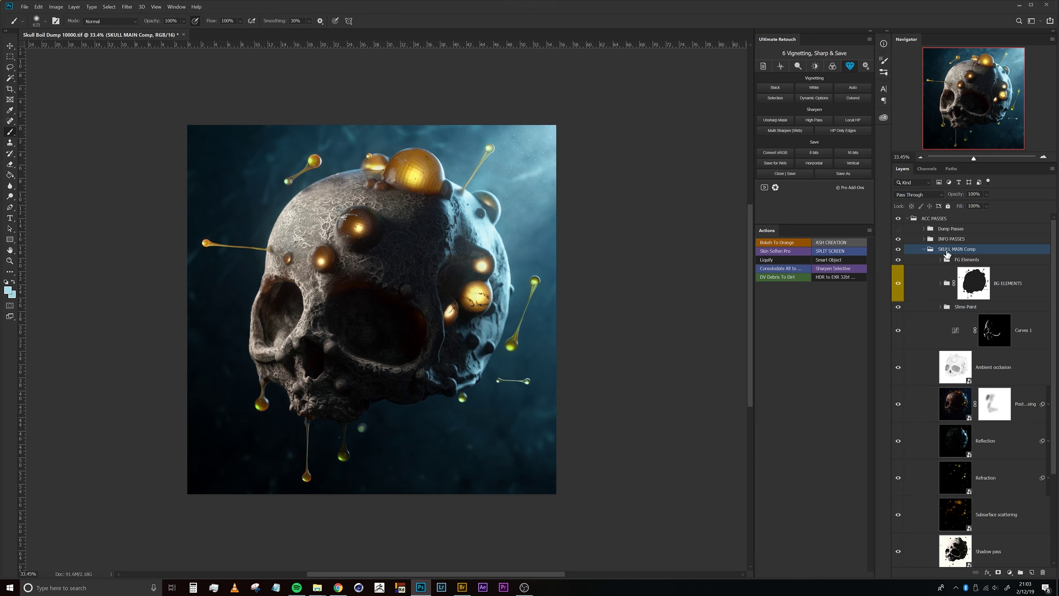
pyautogui.click(941, 306)
# Add the JUST text above, then shrink the CREATE MORE title and shift it left.
pyautogui.press('t')
pyautogui.click(429, 436)
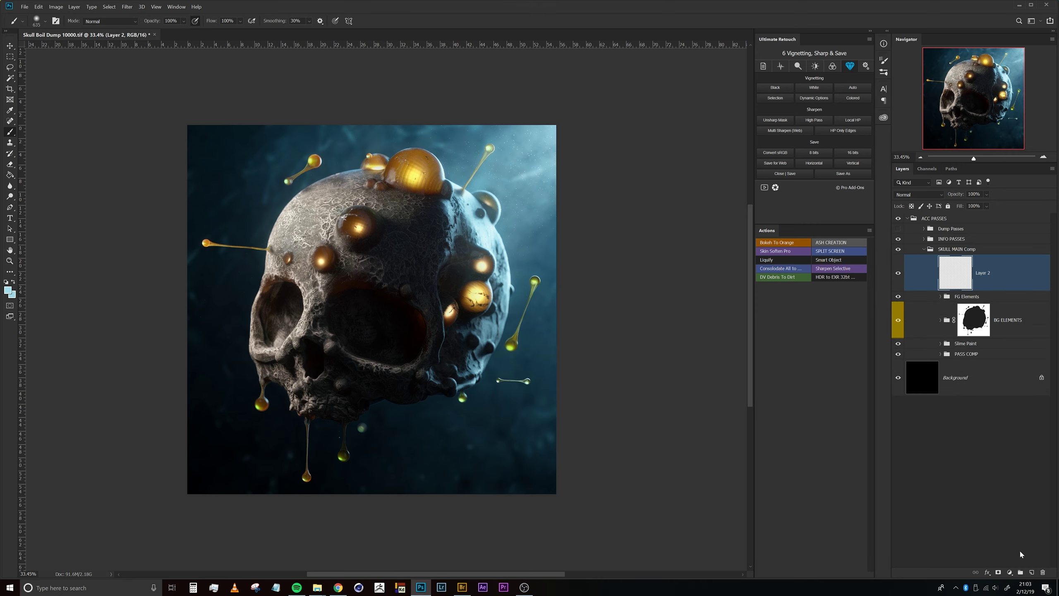
pyautogui.write('JUST')
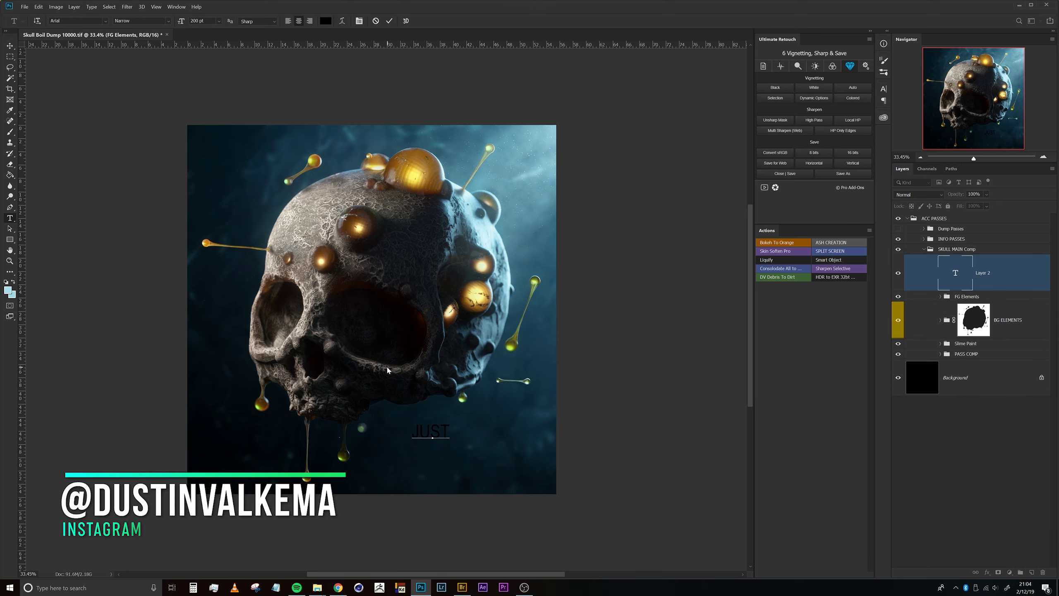
pyautogui.moveTo(446, 421)
pyautogui.mouseDown()
pyautogui.moveTo(489, 397)
pyautogui.moveTo(483, 438)
pyautogui.mouseUp()
pyautogui.write('ART')
pyautogui.click(434, 430)
pyautogui.scroll(5, 479, 448)
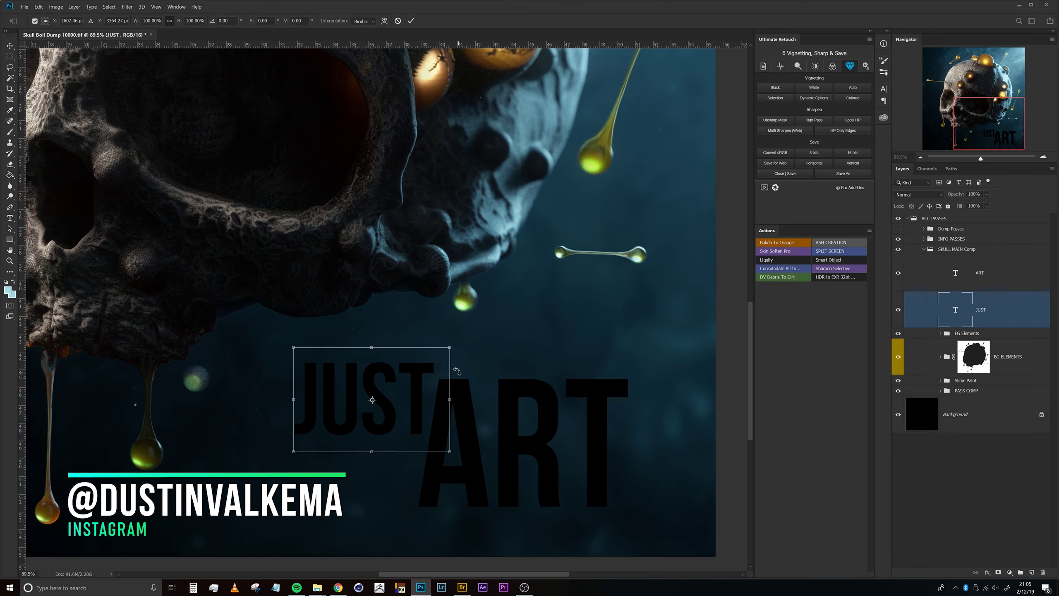
pyautogui.moveTo(467, 388); pyautogui.dragTo(507, 338)
pyautogui.write('CREATE')
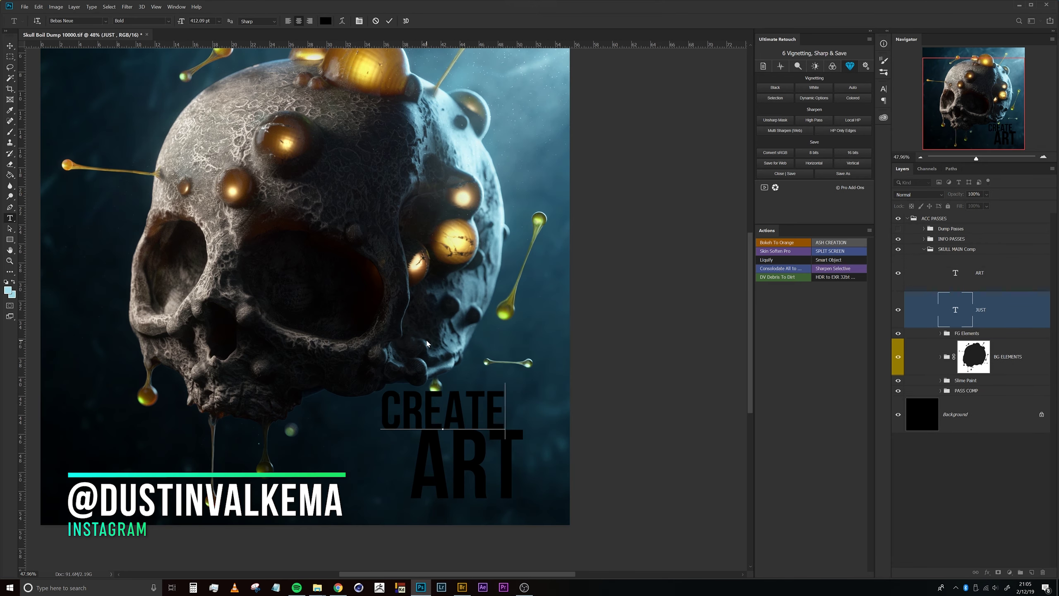
pyautogui.keyDown('shift'); pyautogui.click(969, 309); pyautogui.keyUp('shift')
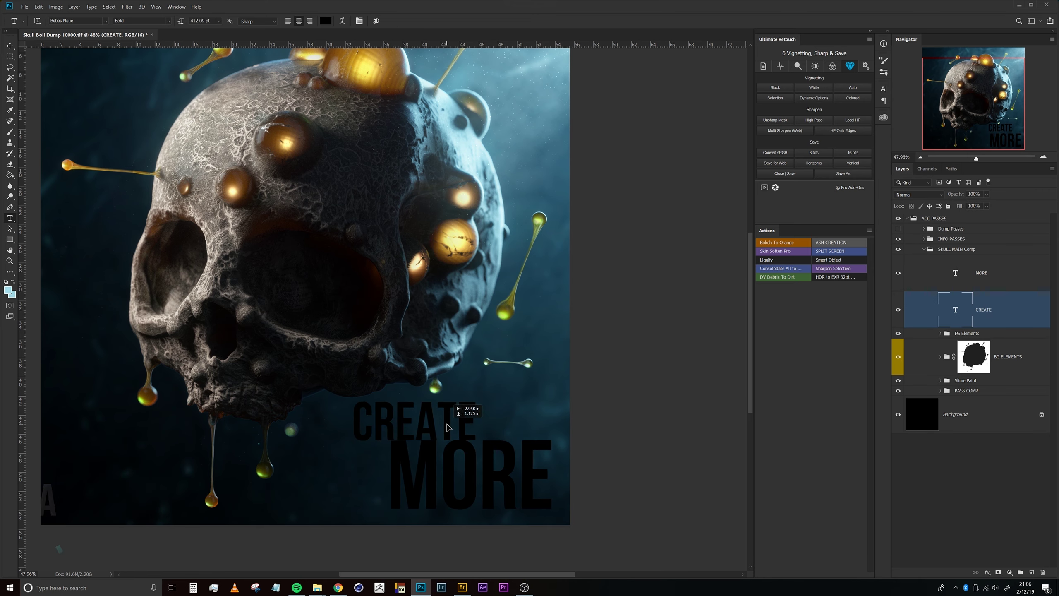
pyautogui.hotkey('ctrl', 't')
pyautogui.moveTo(506, 457); pyautogui.dragTo(465, 464)
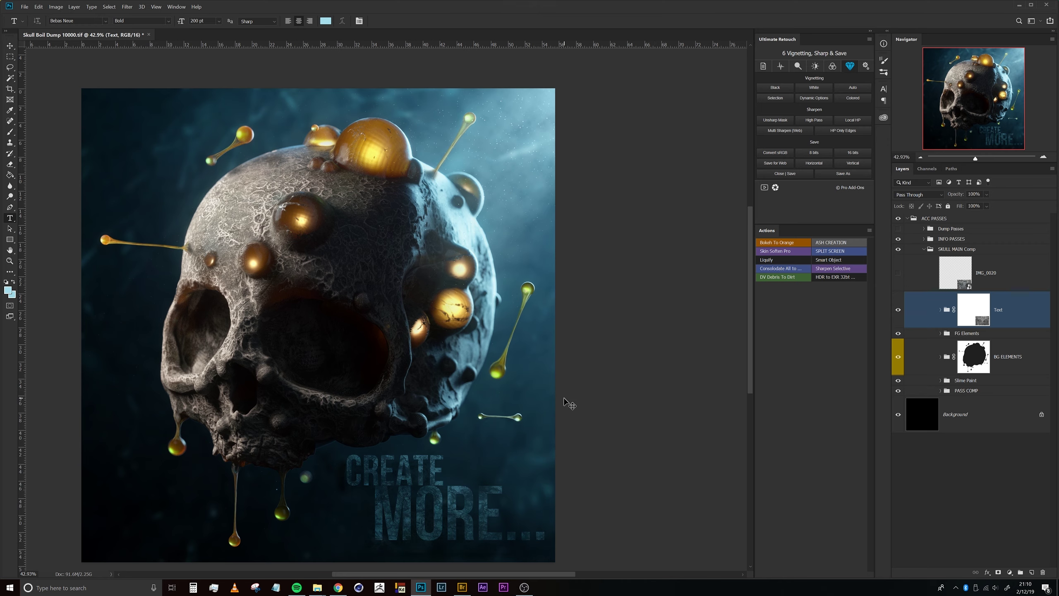
# Commit the title transform and add a Curves adjustment to the text mask.
pyautogui.press('Return')
pyautogui.hotkey('ctrl', 'm')
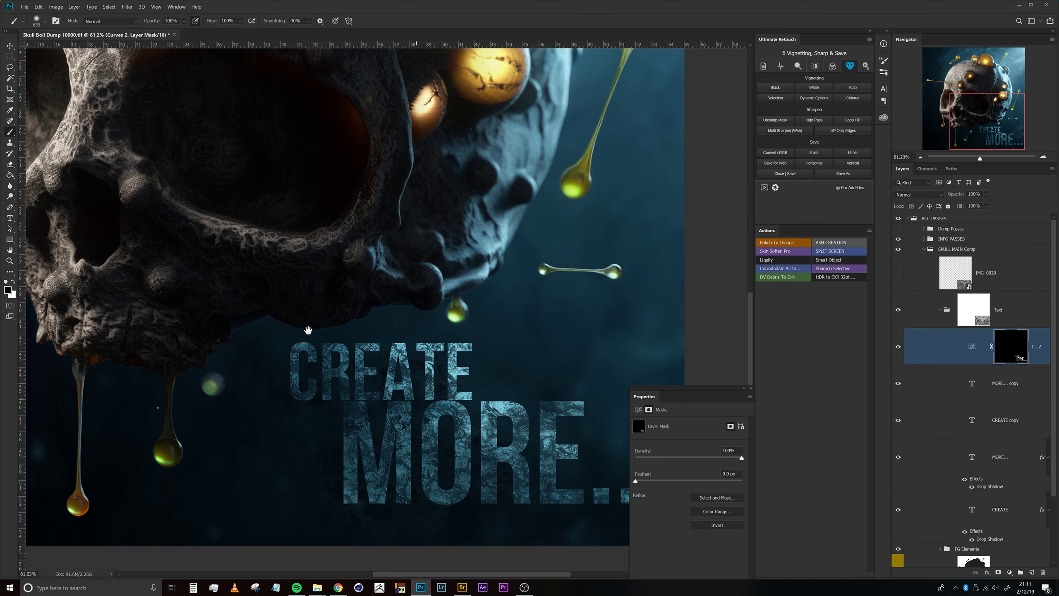
pyautogui.moveTo(308, 331); pyautogui.dragTo(251, 339)
pyautogui.click(940, 310)
pyautogui.click(993, 313)
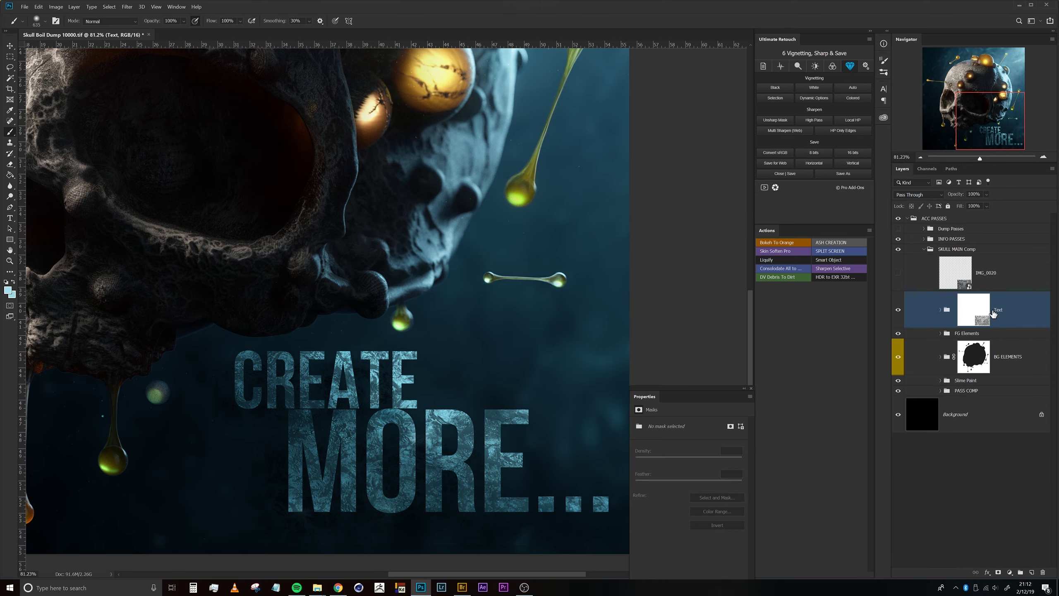
pyautogui.hotkey('ctrl', '-')
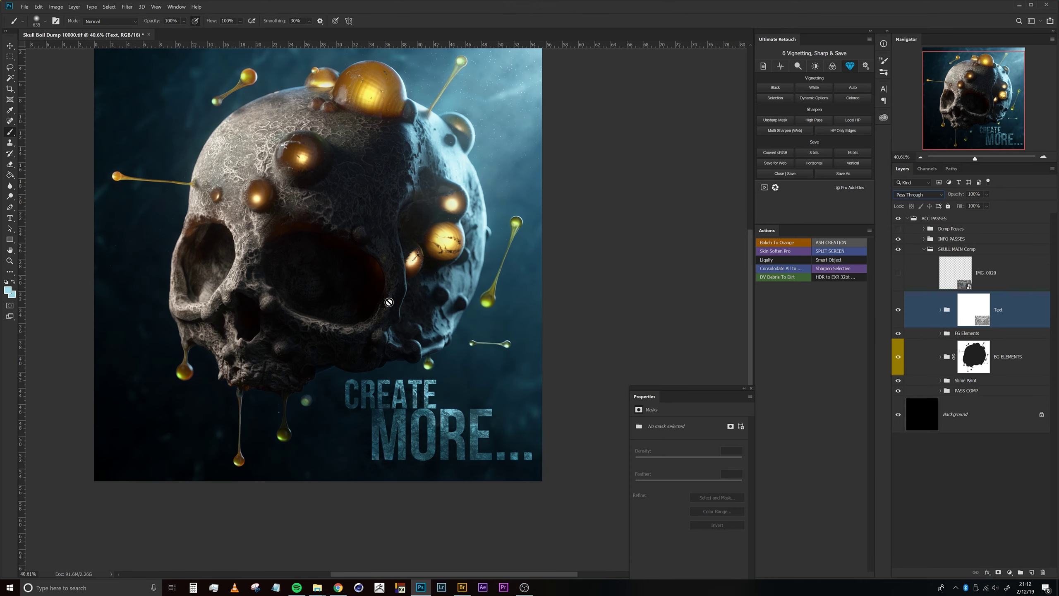
pyautogui.hotkey('ctrl', '-')
pyautogui.click(940, 309)
# Add a Hue/Saturation adjustment giving MORE... a dull gold tint.
pyautogui.hotkey('ctrl', 'u')
pyautogui.click(690, 458)
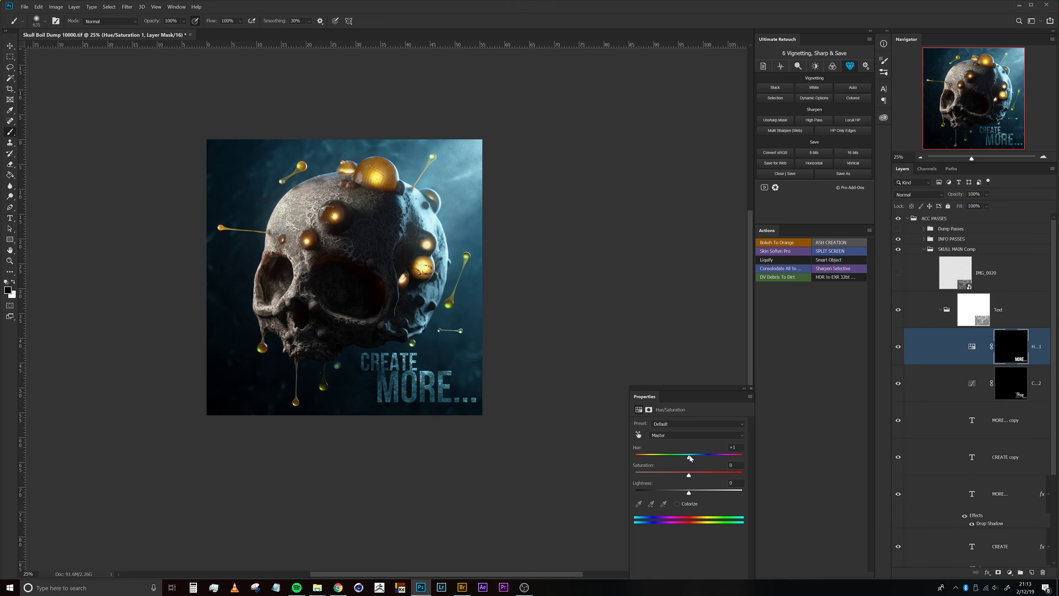
pyautogui.click(932, 249)
pyautogui.click(1009, 572)
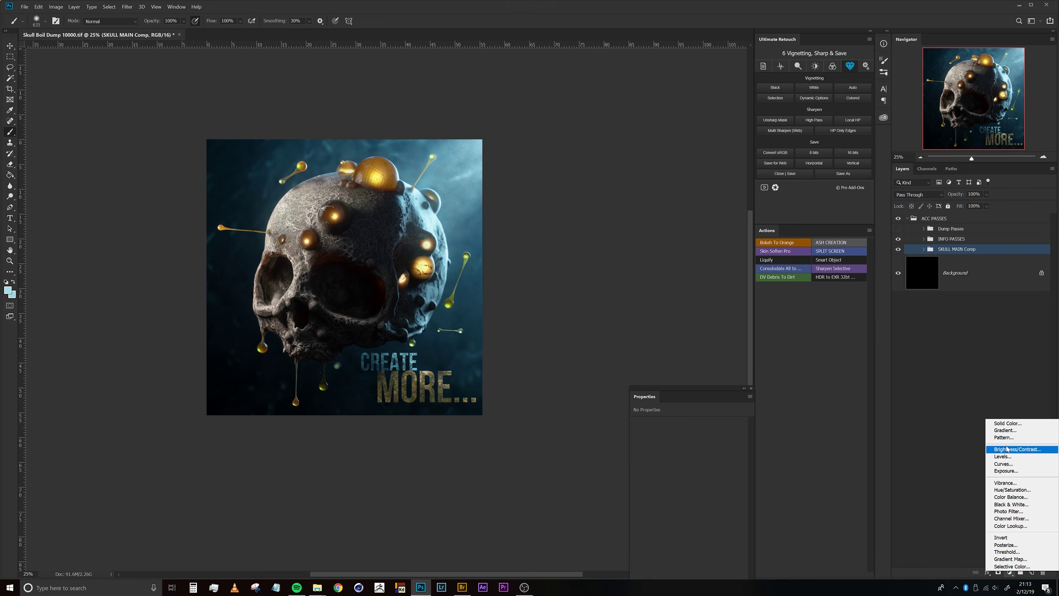
# Add a Color Lookup layer and pick the Fuji Provia film LUT.
pyautogui.click(1008, 511)
pyautogui.click(707, 424)
pyautogui.click(708, 459)
pyautogui.press('Down')
pyautogui.press('Down')
pyautogui.press('Down')
pyautogui.press('Down')
pyautogui.press('Down')
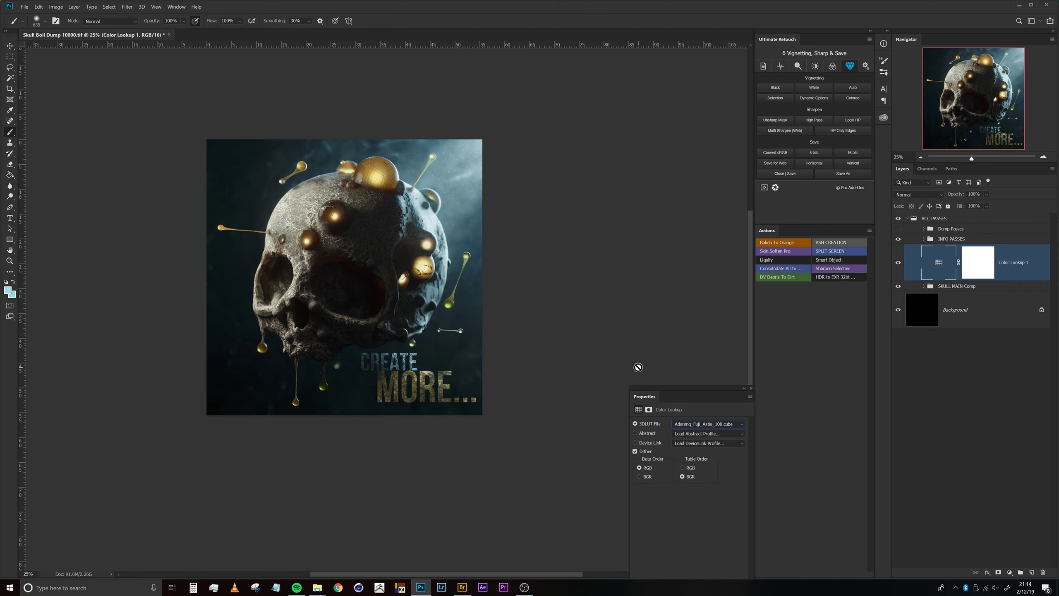
pyautogui.press('Down')
pyautogui.press('Up')
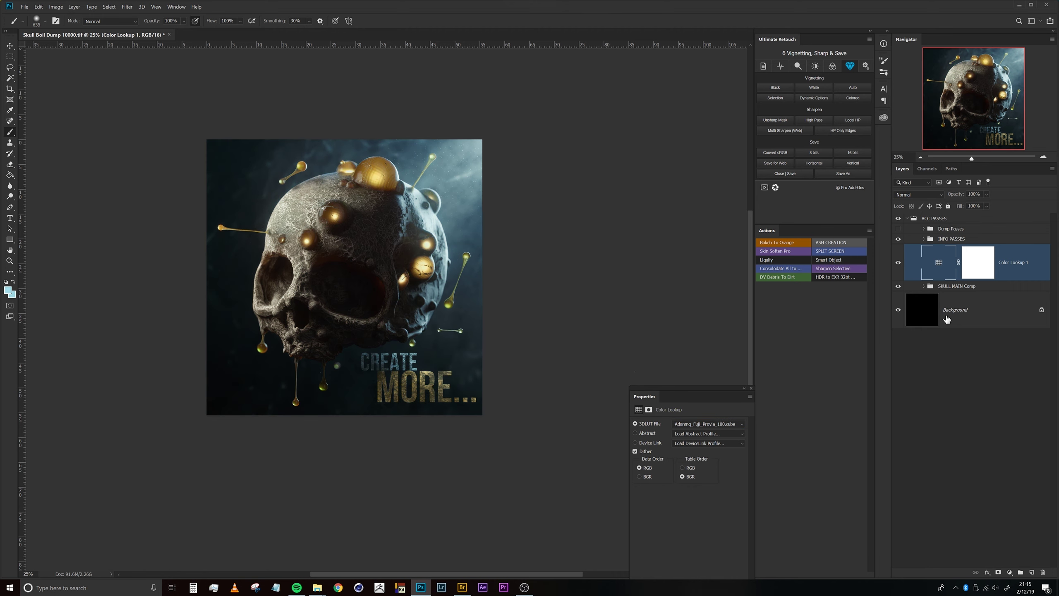
# Add Vibrance and Curves layers, removing the blue curve's point.
pyautogui.click(1009, 572)
pyautogui.click(1009, 456)
pyautogui.hotkey('ctrl', 'm')
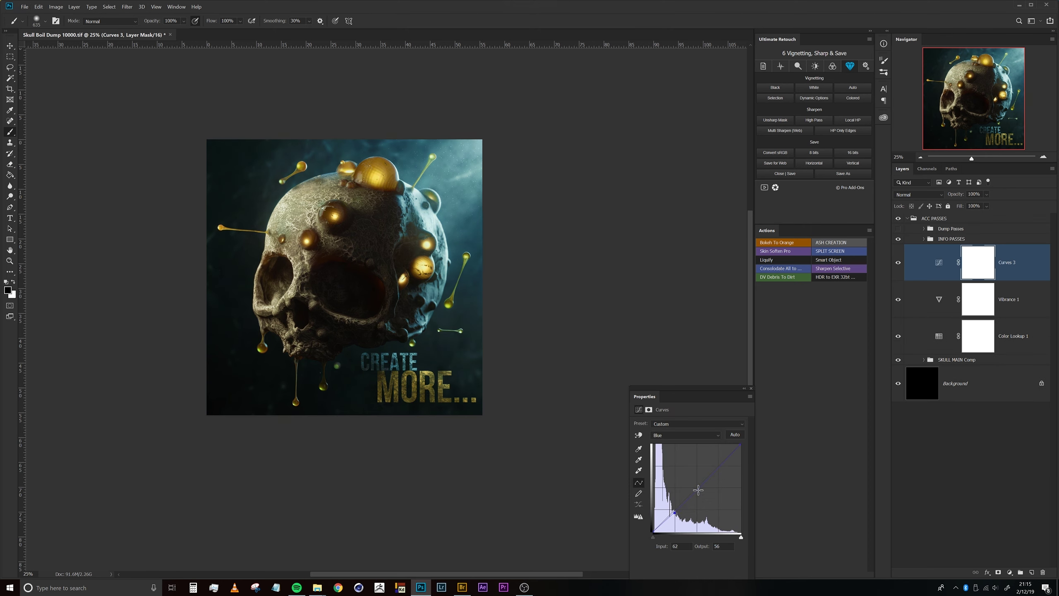
pyautogui.moveTo(708, 475); pyautogui.dragTo(701, 542)
pyautogui.hotkey('alt', '2')
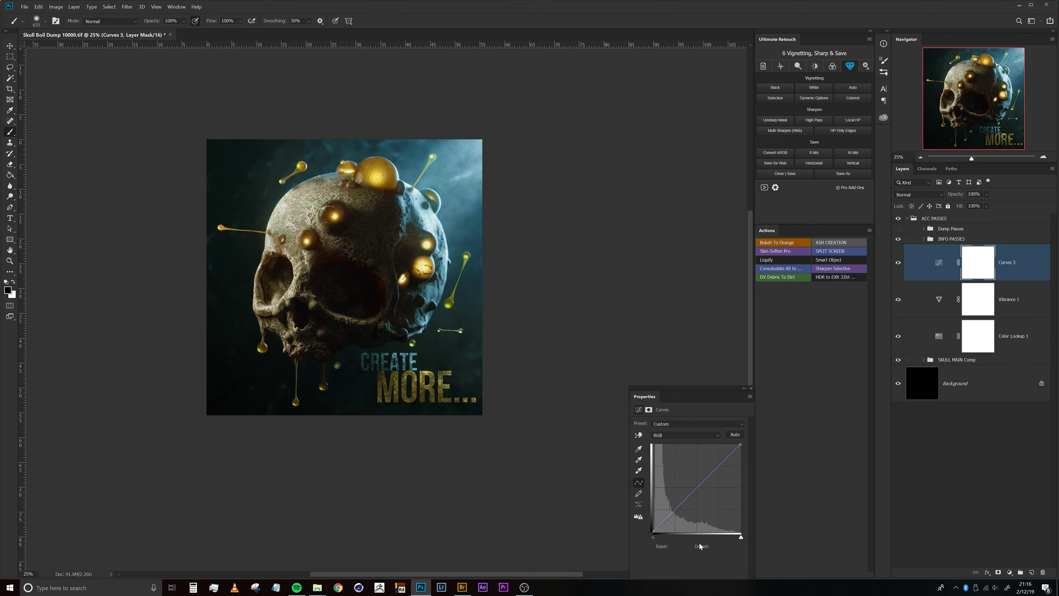
pyautogui.hotkey('alt', '[')
pyautogui.hotkey('alt', '[')
pyautogui.hotkey('alt', '[')
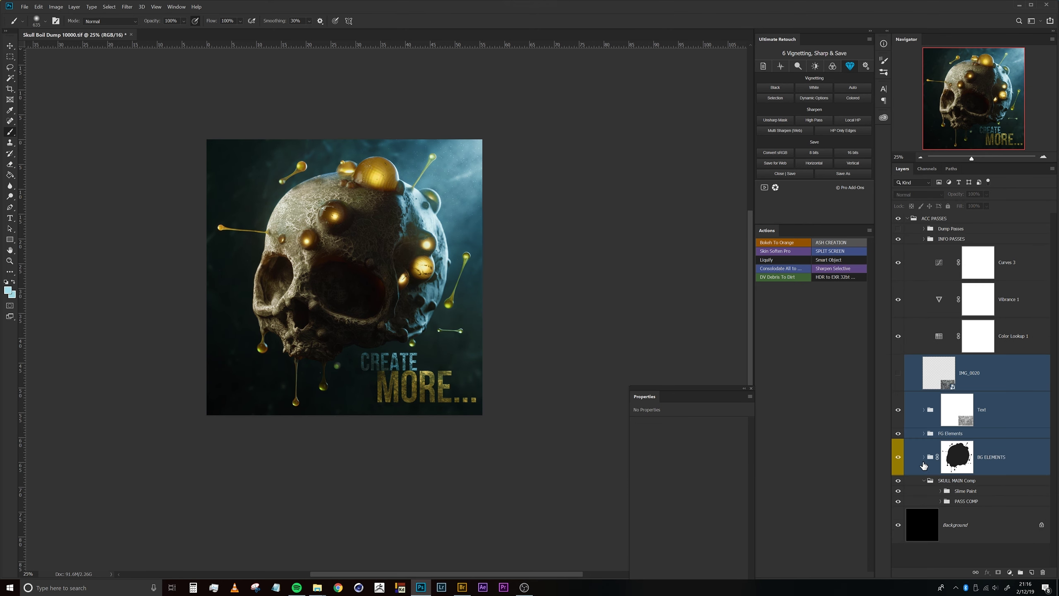
pyautogui.click(797, 66)
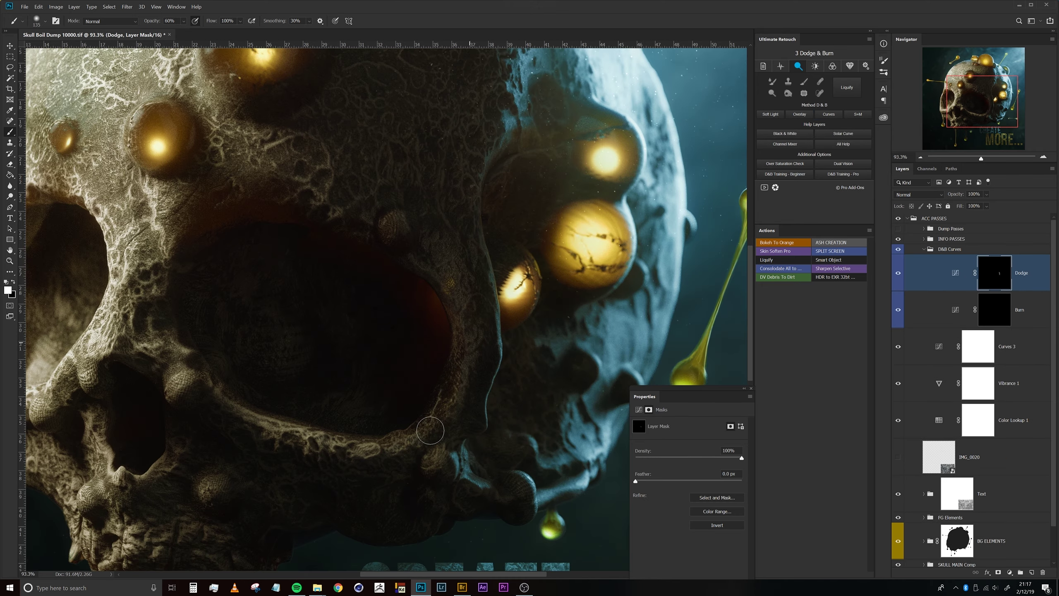
# Brighten the lower eye-socket rim on the Dodge layer mask and resize the dodge brush.
pyautogui.moveTo(430, 430); pyautogui.dragTo(89, 486)
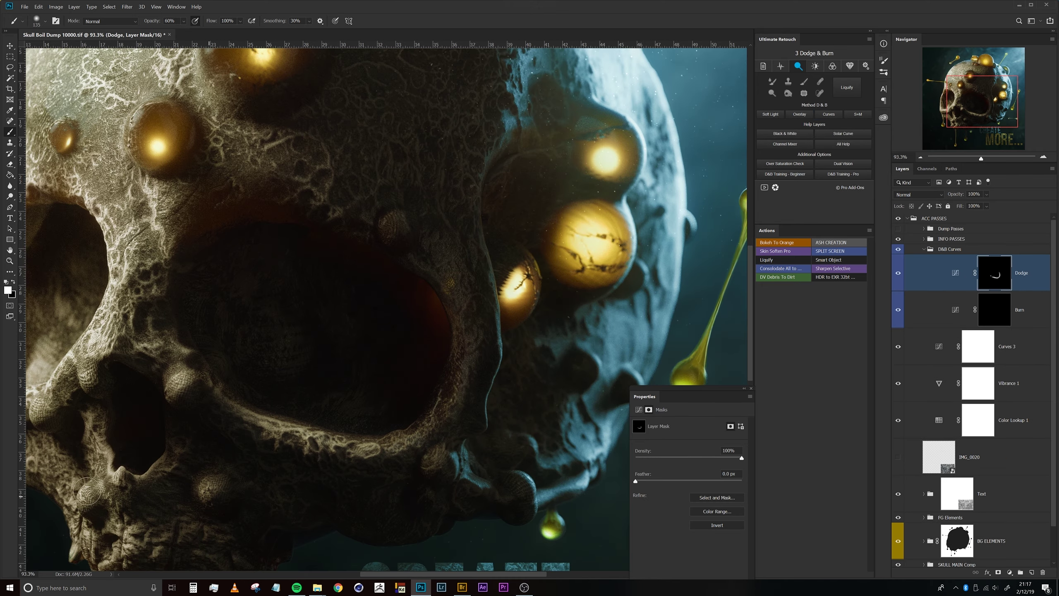
pyautogui.hotkey('ctrl', '0')
pyautogui.scroll(5, 354, 363)
pyautogui.keyDown('alt'); pyautogui.rightClick(354, 363); pyautogui.keyUp('alt')
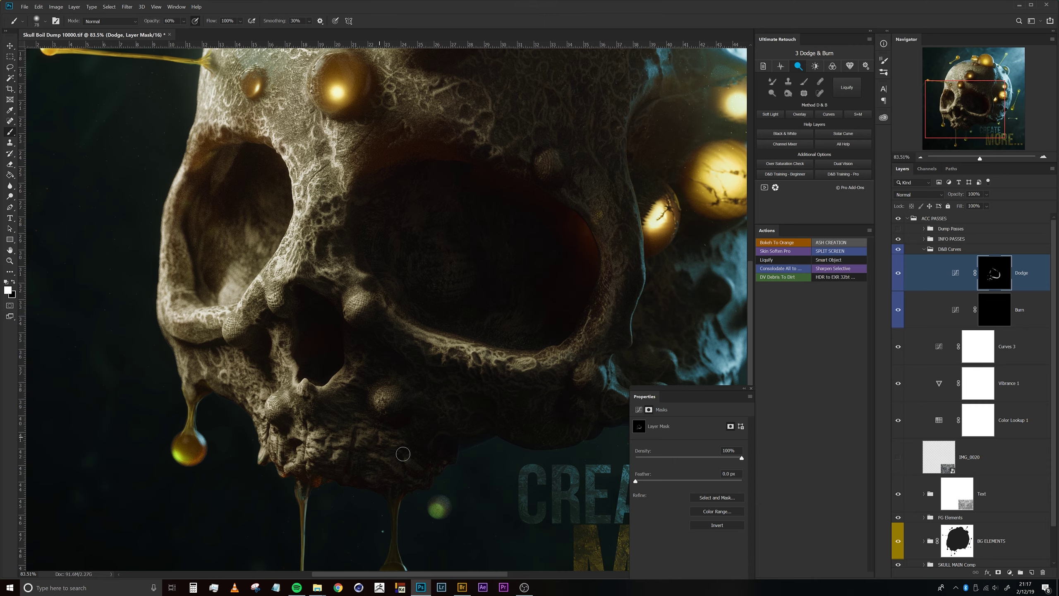
pyautogui.scroll(-3, 402, 453)
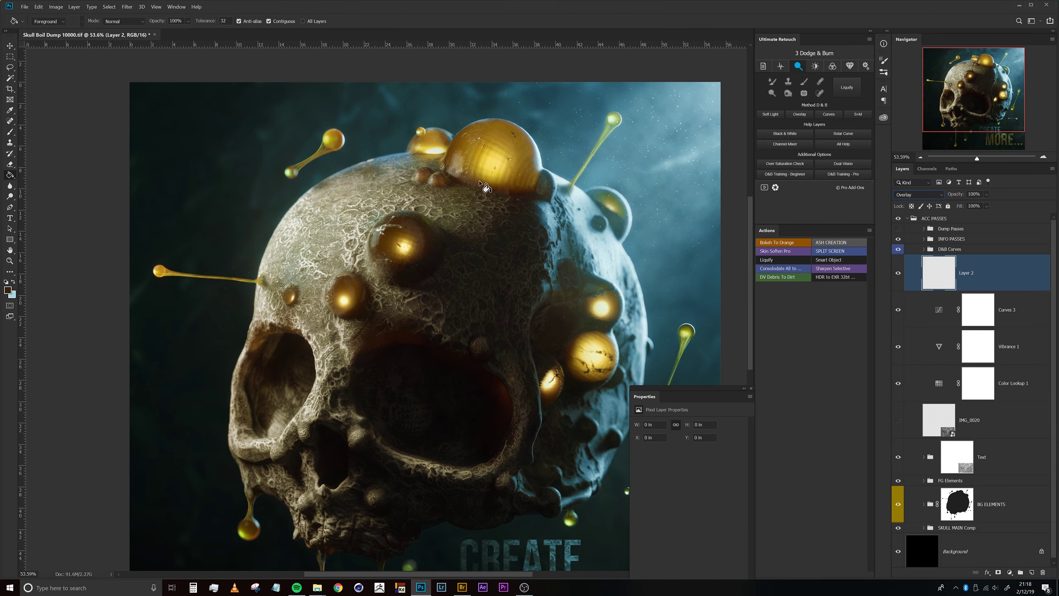
# Switch to the Brush tool and expand the Veins folder in the brush presets.
pyautogui.press('b')
pyautogui.rightClick(502, 181)
pyautogui.scroll(5, 533, 292)
pyautogui.click(532, 291)
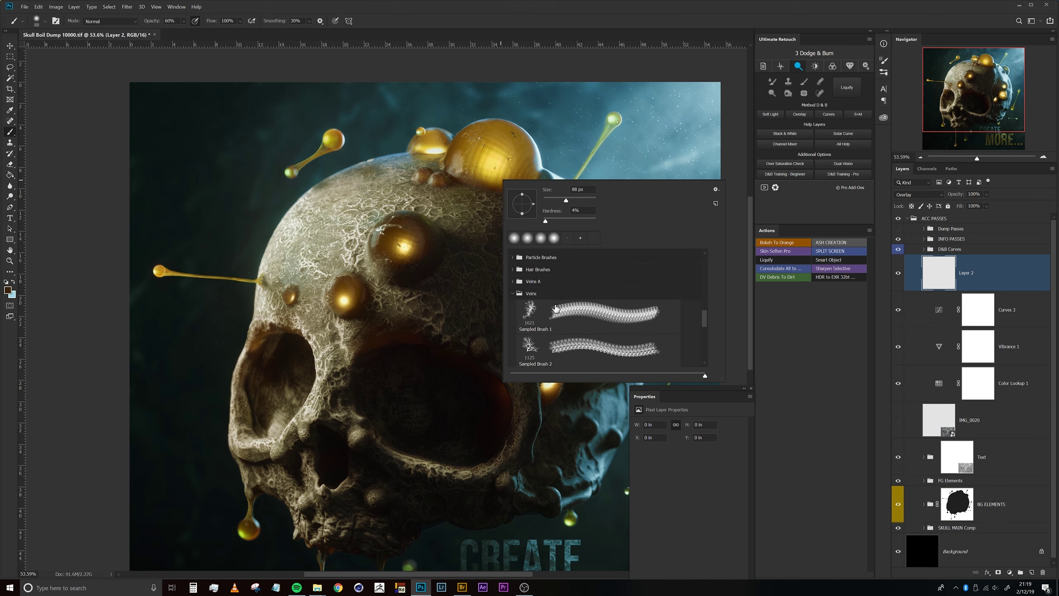
# Pick Sampled Brush 1 from Veins and stamp dark veins on the skull top at full opacity.
pyautogui.doubleClick(529, 317)
pyautogui.click(459, 199)
pyautogui.press('0')
pyautogui.click(458, 196)
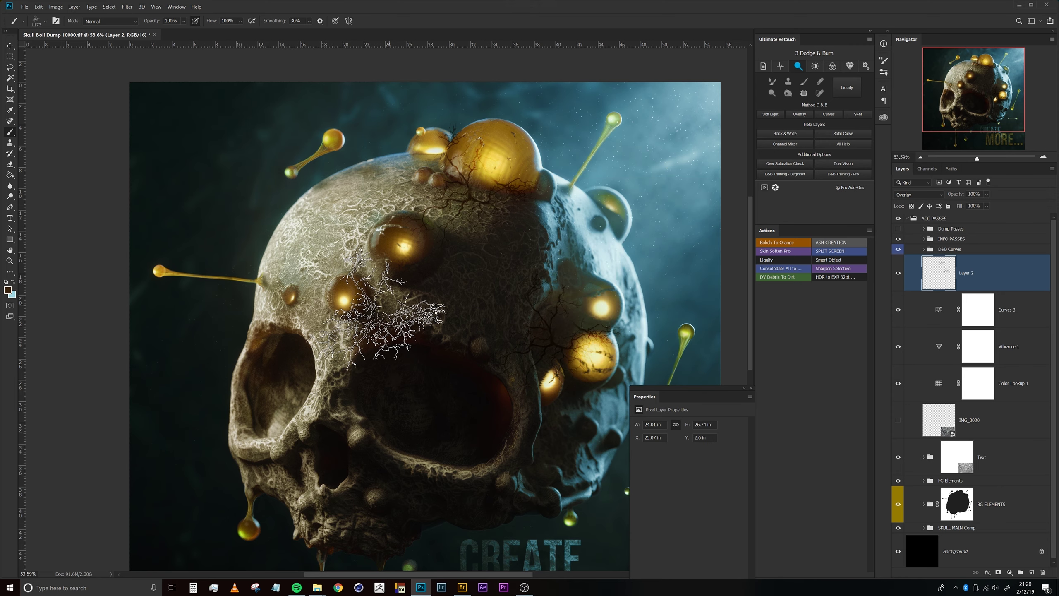
# Stamp more vein patterns across the skull's left, upper and right sides.
pyautogui.press('F5')
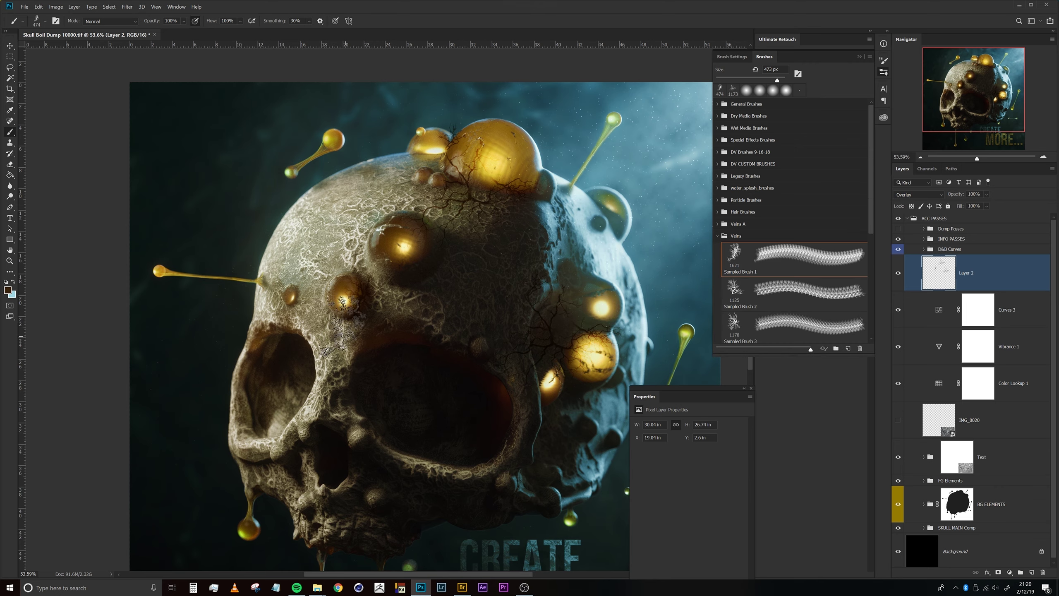
pyautogui.click(341, 300)
pyautogui.click(431, 165)
pyautogui.click(544, 304)
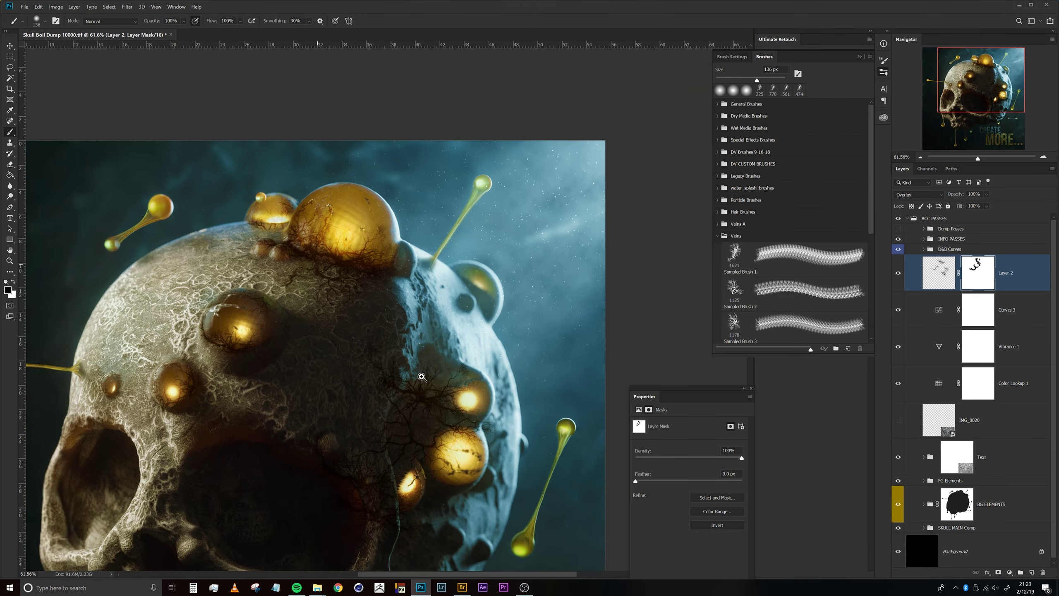
pyautogui.scroll(-3, 202, 377)
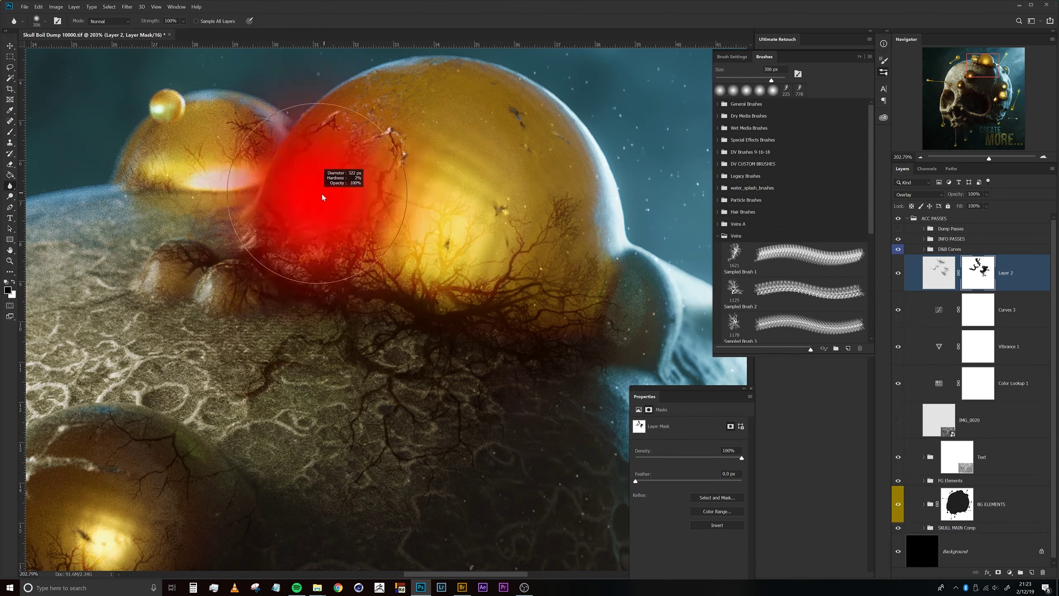
pyautogui.scroll(-3, 303, 381)
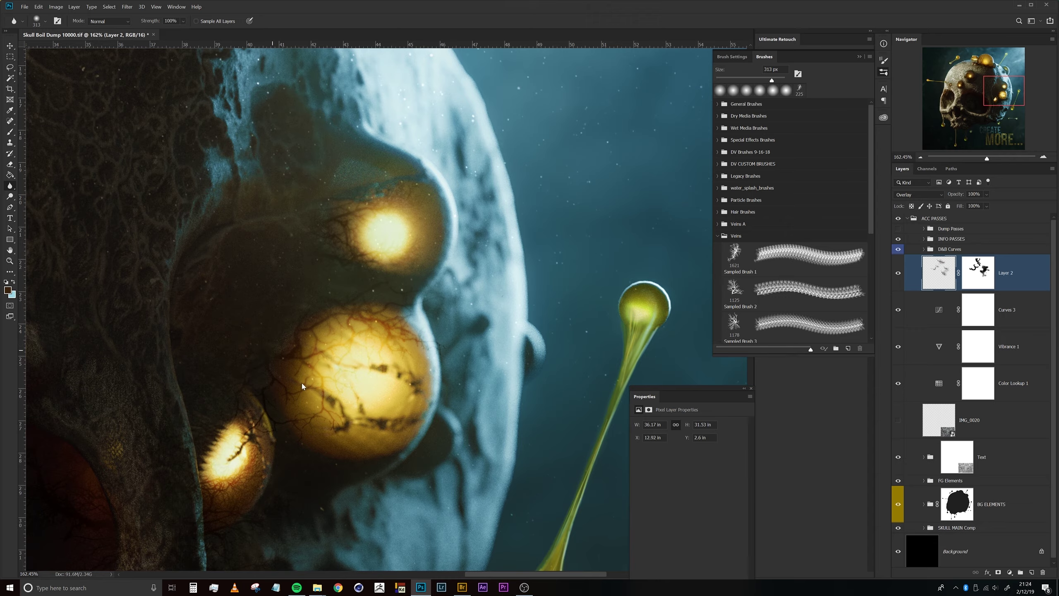
pyautogui.scroll(-10, 366, 215)
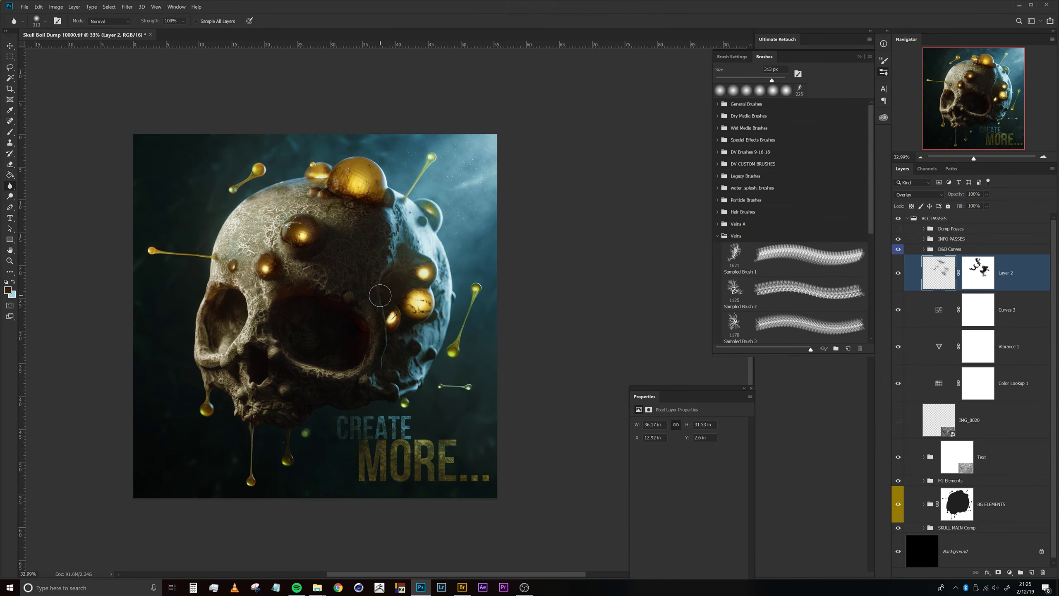
pyautogui.hotkey('ctrl', 'shift', 'alt', 'e')
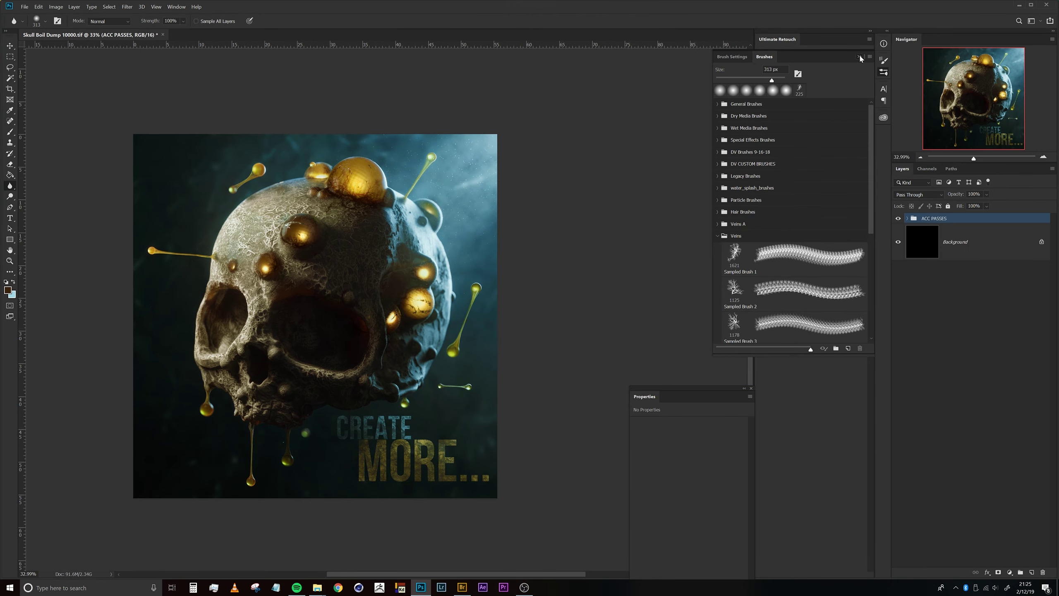
# Confirm the high-pass sharpening and paint its mask over the top of the skull.
pyautogui.press('Return')
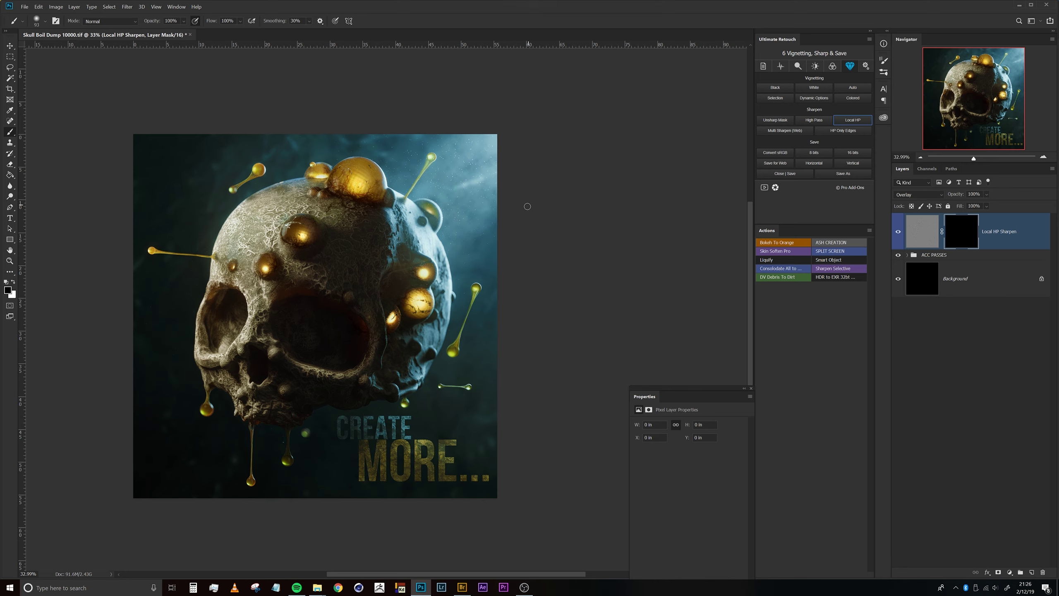
pyautogui.moveTo(240, 411); pyautogui.dragTo(496, 366)
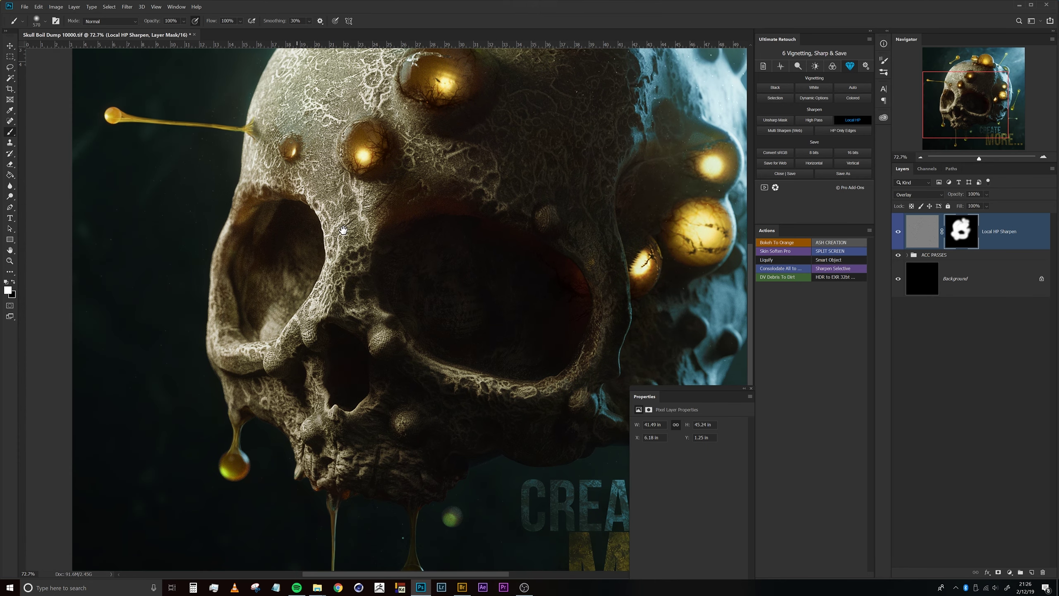
pyautogui.scroll(5, 501, 186)
pyautogui.scroll(-5, 501, 185)
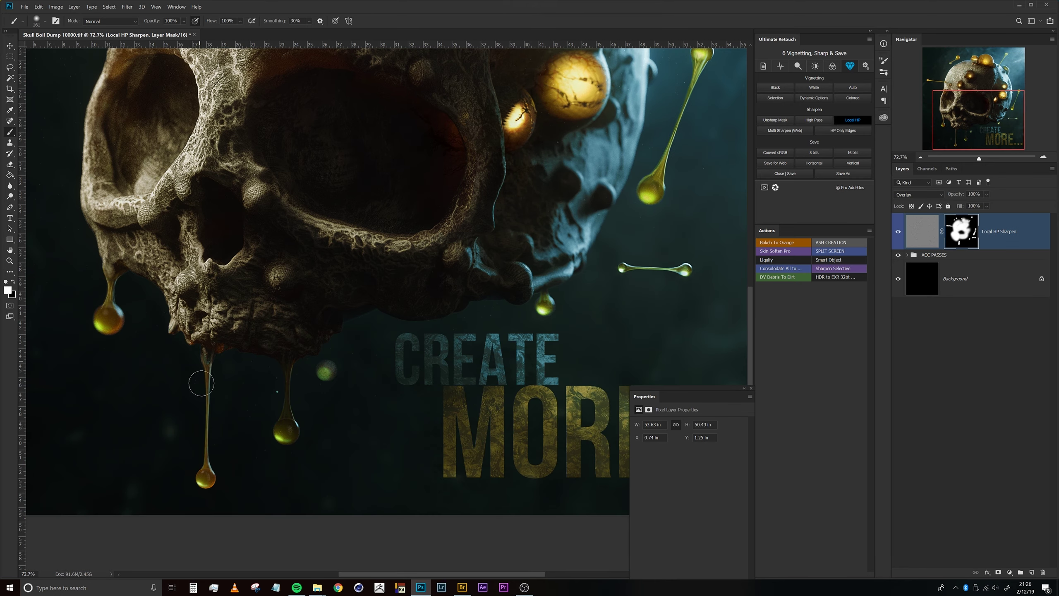
pyautogui.scroll(-3, 293, 292)
# Stamp a merged copy as Layer 3 and switch to editing the CAB group's contents.
pyautogui.hotkey('ctrl', 'shift', 'alt', 'e')
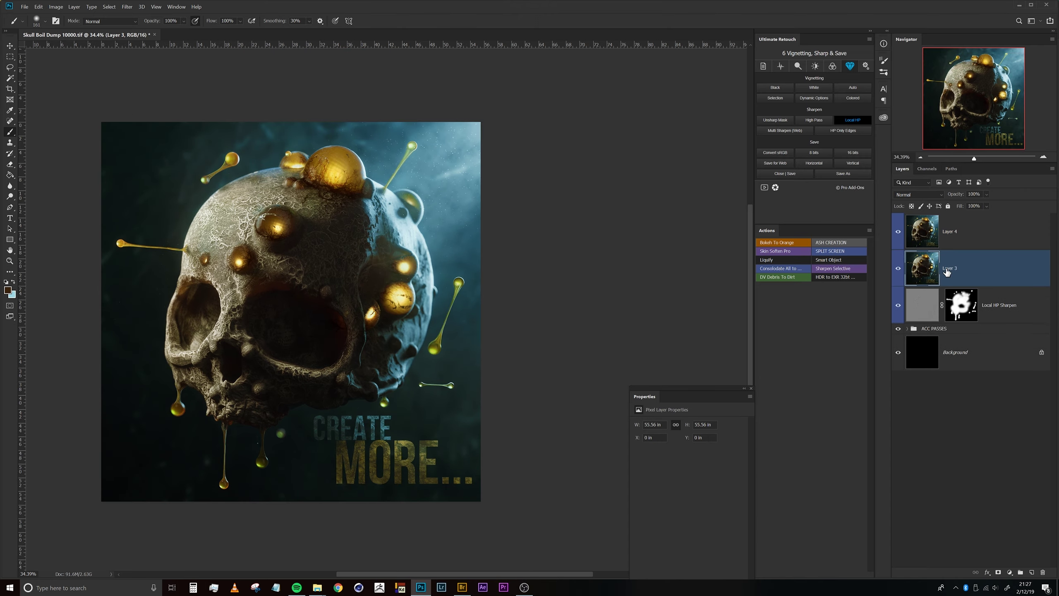
pyautogui.doubleClick(1001, 231)
pyautogui.press('Return')
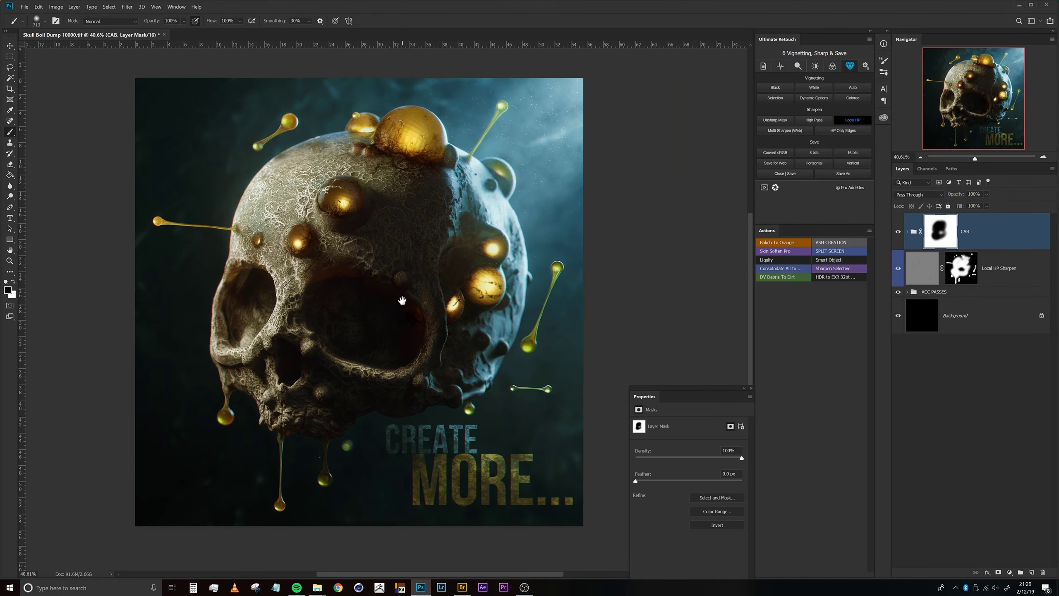
pyautogui.click(970, 244)
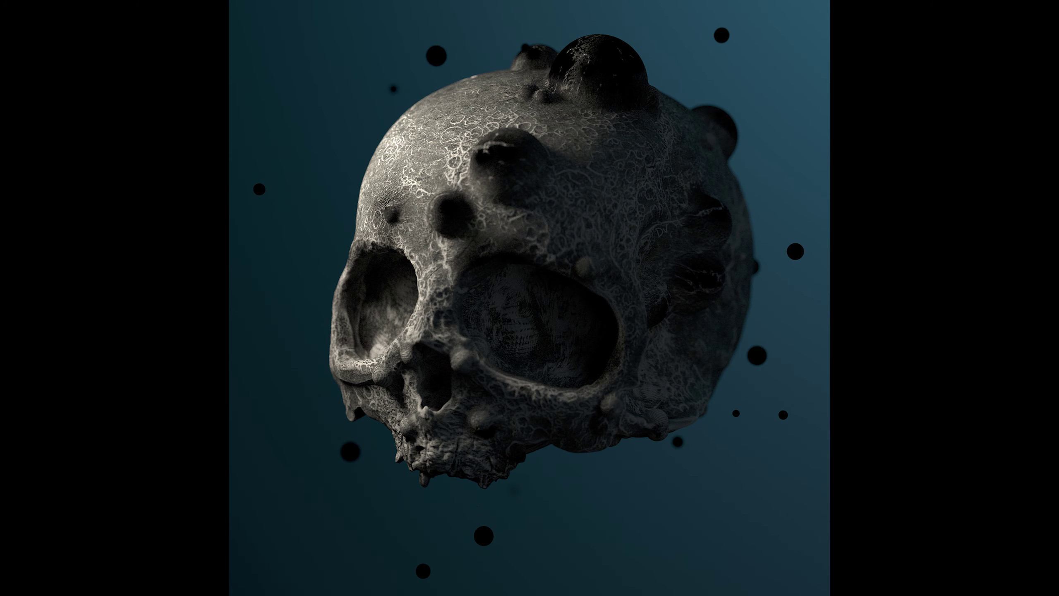